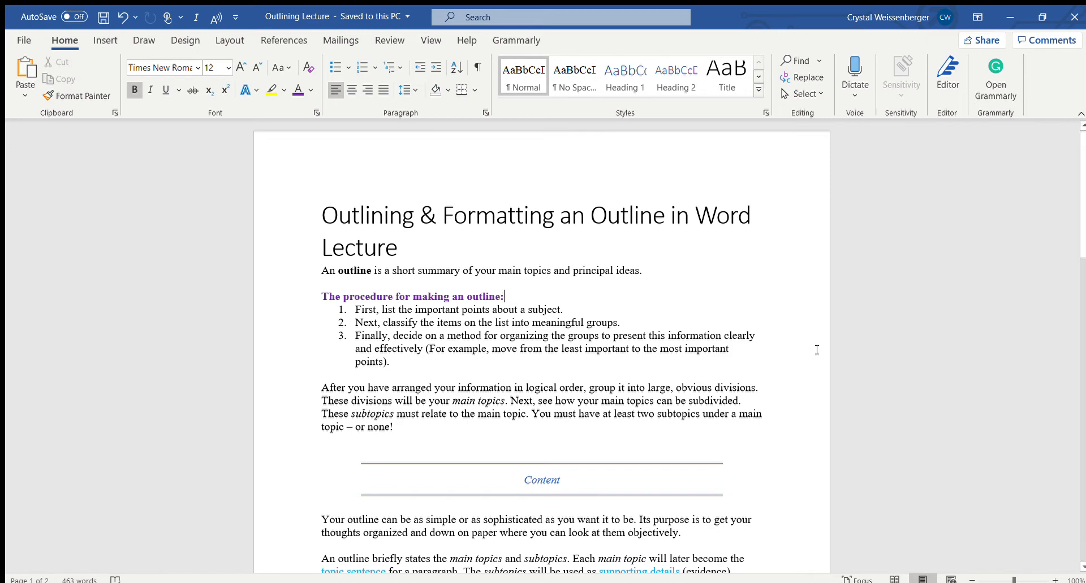
Read through the lecture notes on the outlining procedure, content and formatting rules
scroll(818, 352, "down", 1)
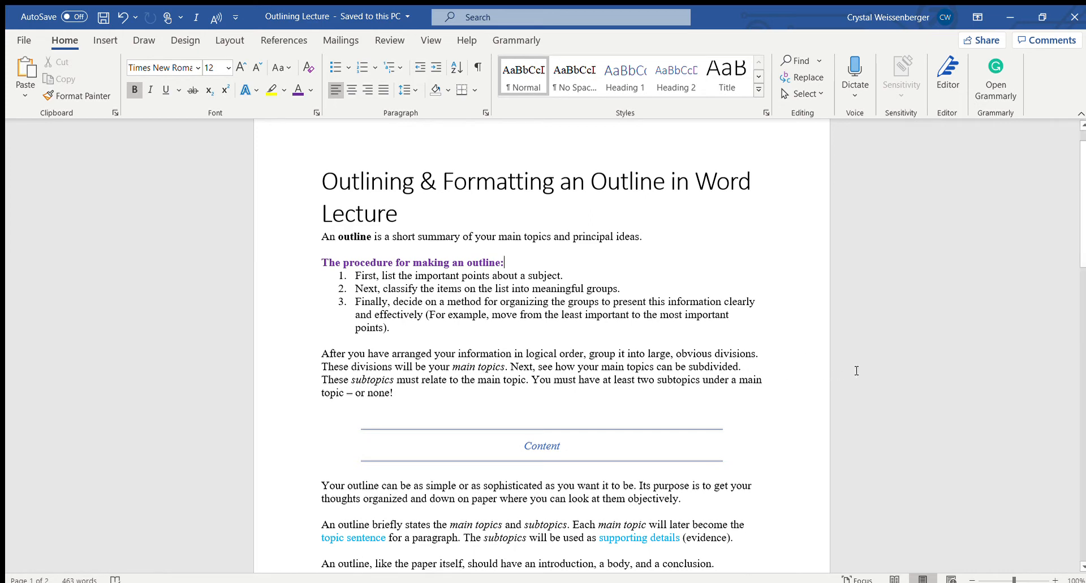
scroll(856, 371, "down", 4)
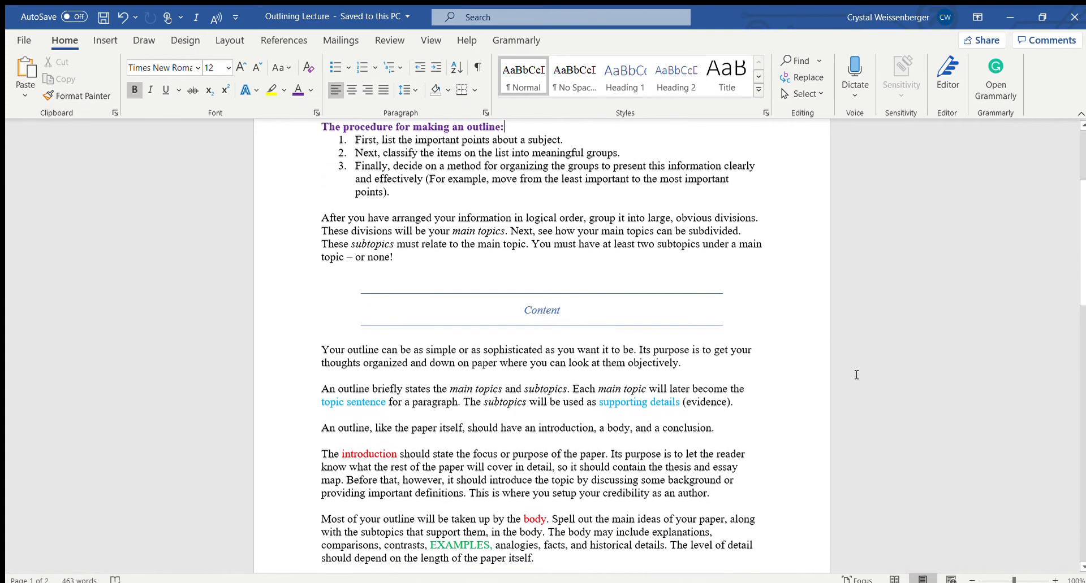
scroll(856, 375, "down", 4)
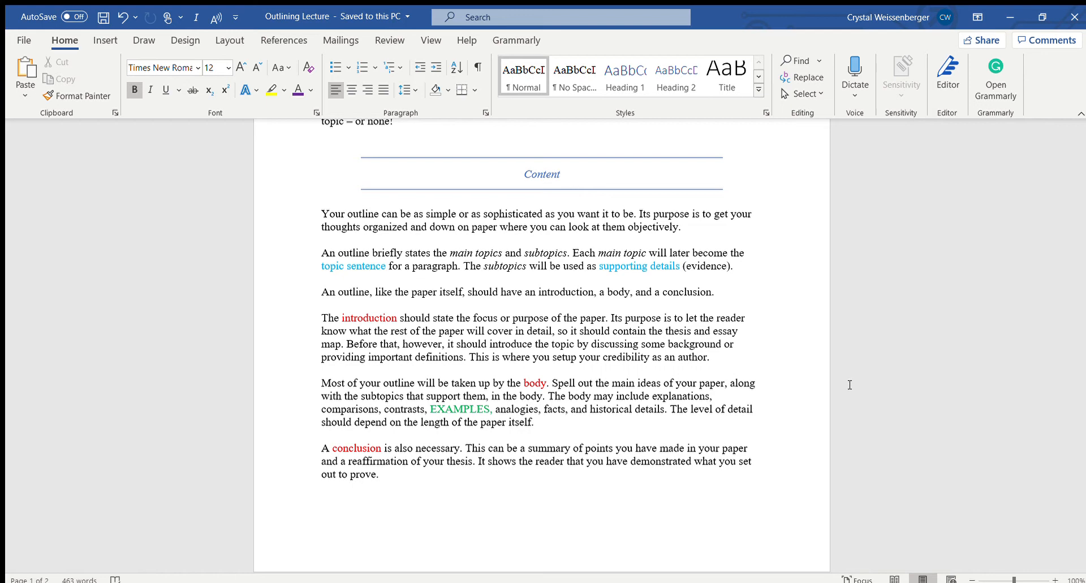
scroll(848, 383, "down", 8)
scroll(836, 402, "down", 4)
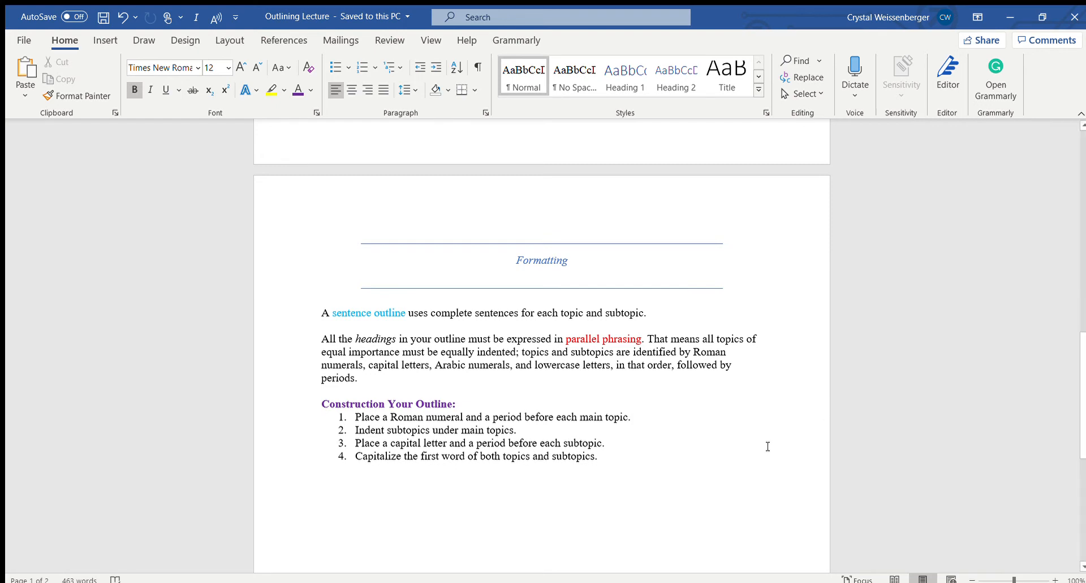
scroll(734, 435, "down", 4)
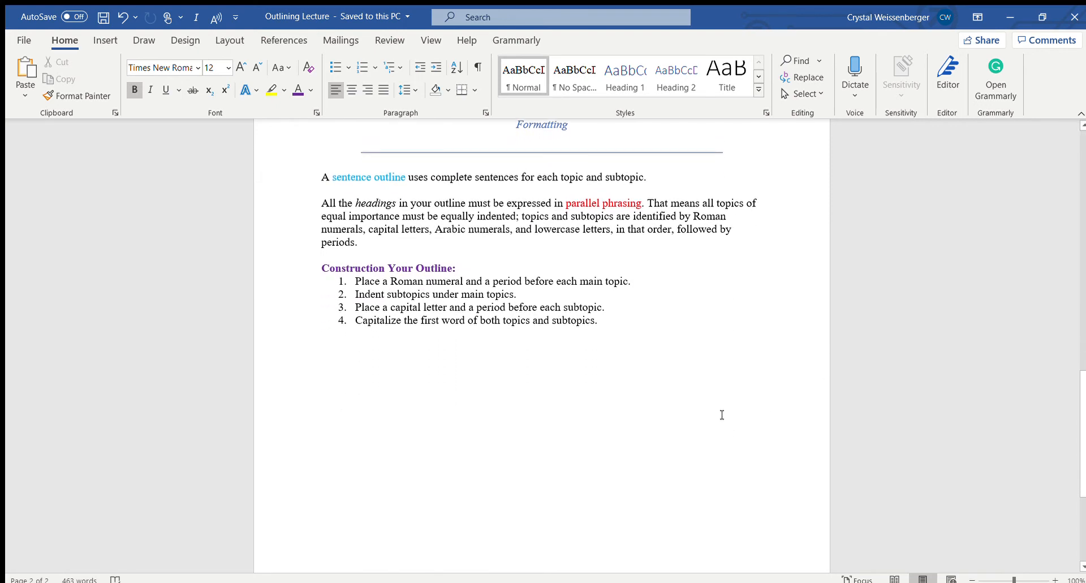
Add blank lines below the "Construction Your Outline" list until a third page starts
left_click(326, 371)
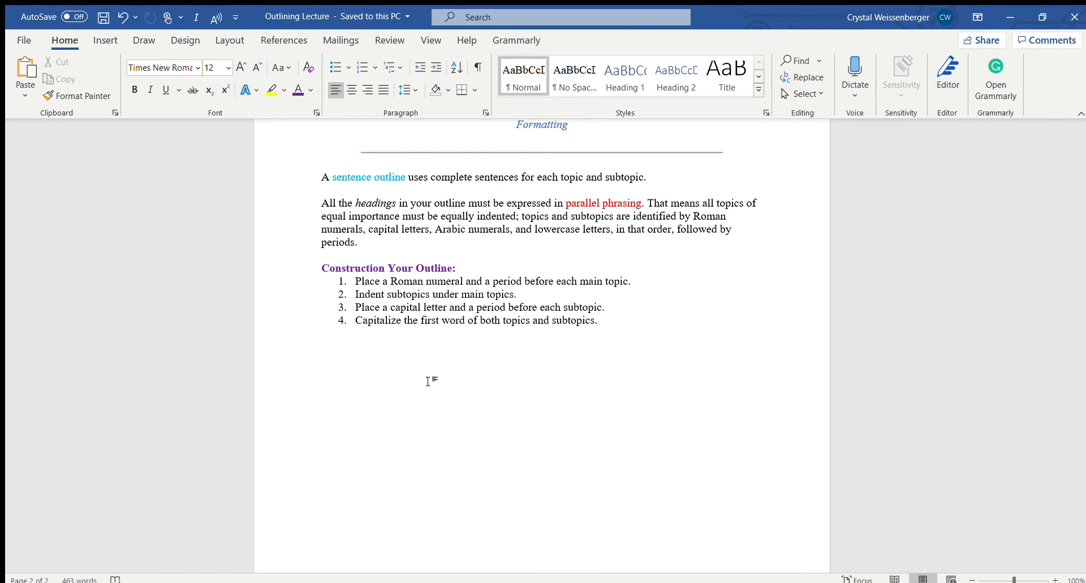
key("Return")
key("Return")
key("Return")
key("Return")
key("Return")
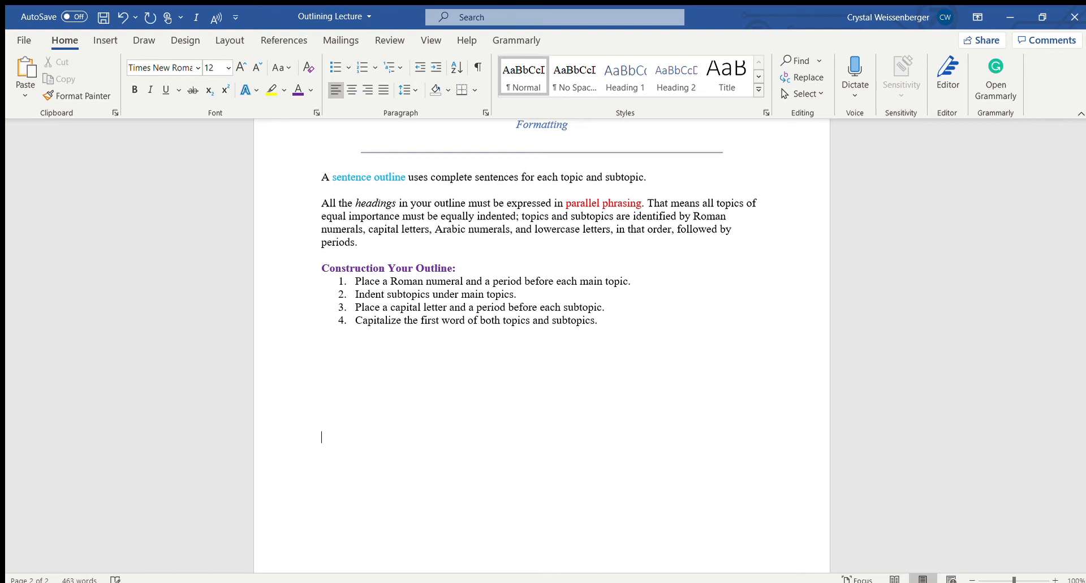
key("Return")
key("Return")
key("Return")
key("Return")
key("Return")
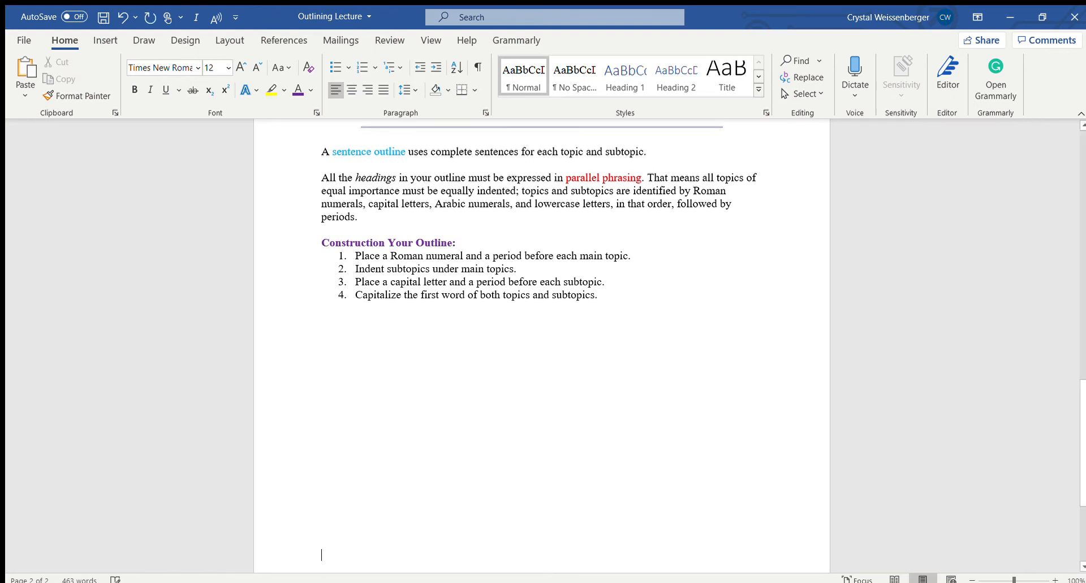
key("Return")
key("Return")
key("Return")
key("Return")
key("Return")
key("Return")
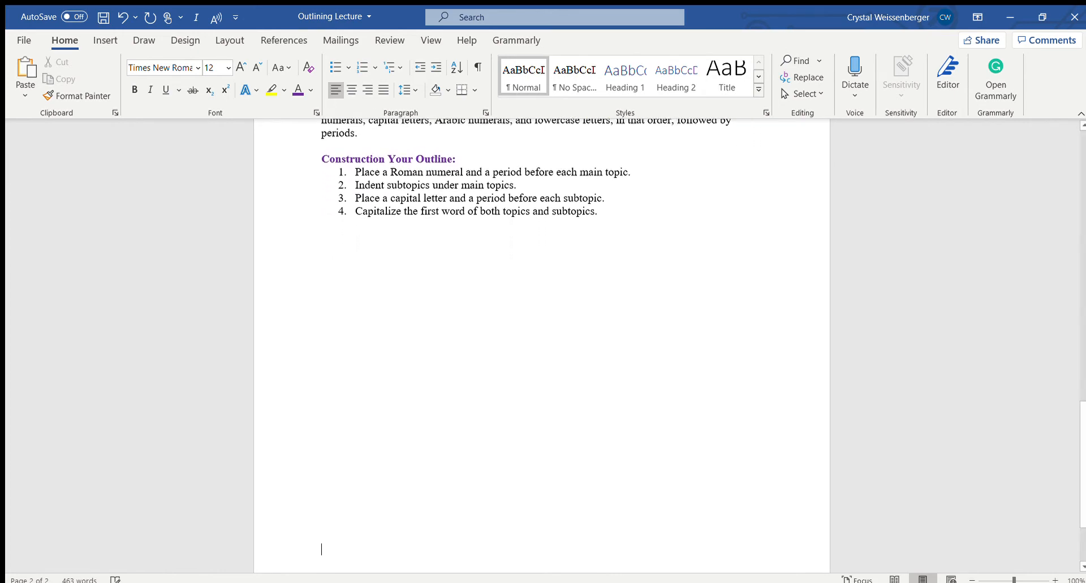
key("Return")
key("Return")
key("Return")
key("Return")
key("Return")
key("Return")
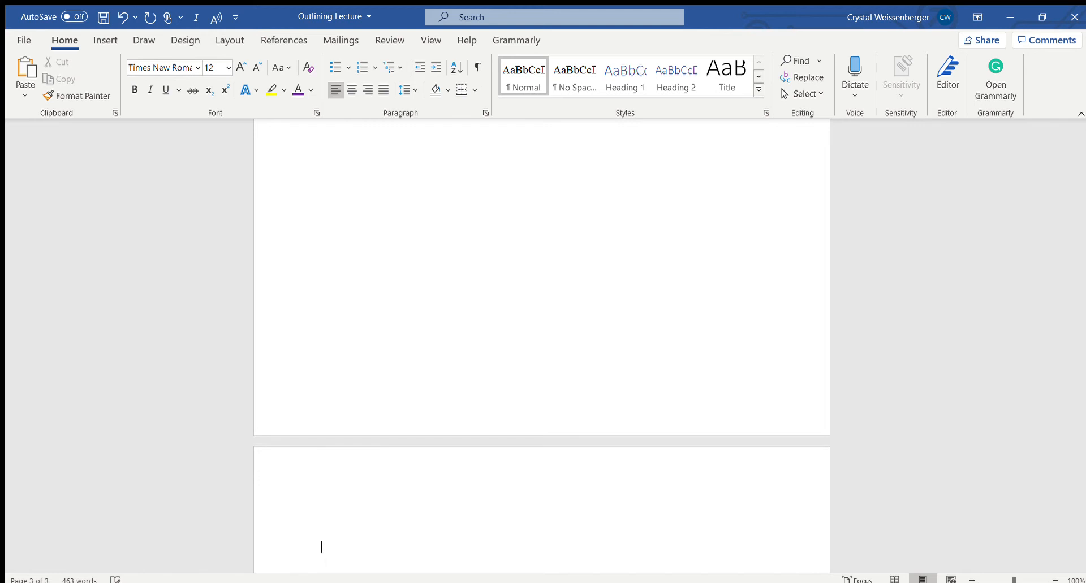
key("BackSpace")
key("BackSpace")
scroll(317, 470, "down", 8)
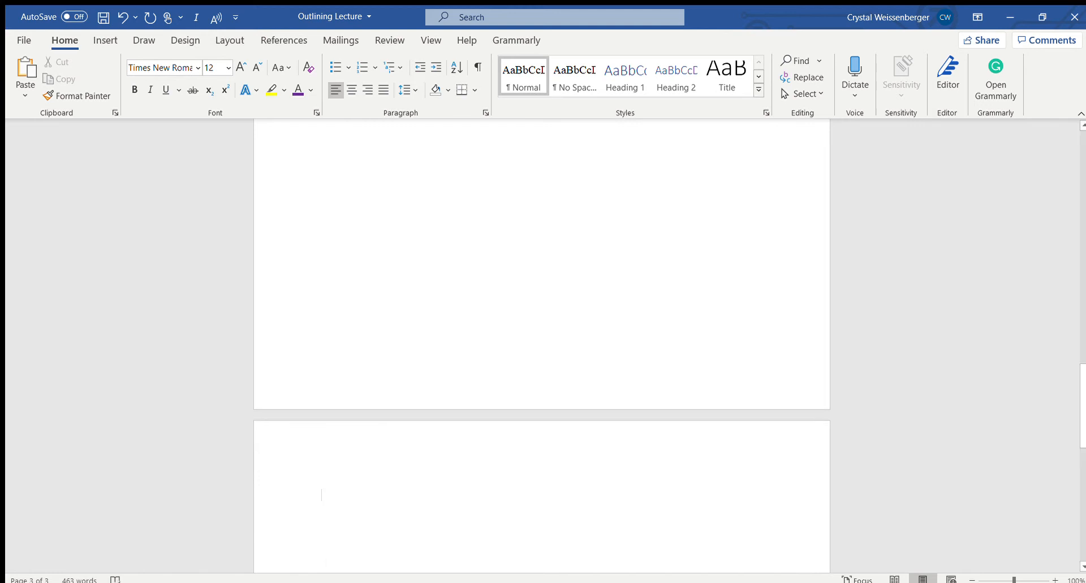
scroll(430, 373, "up", 1)
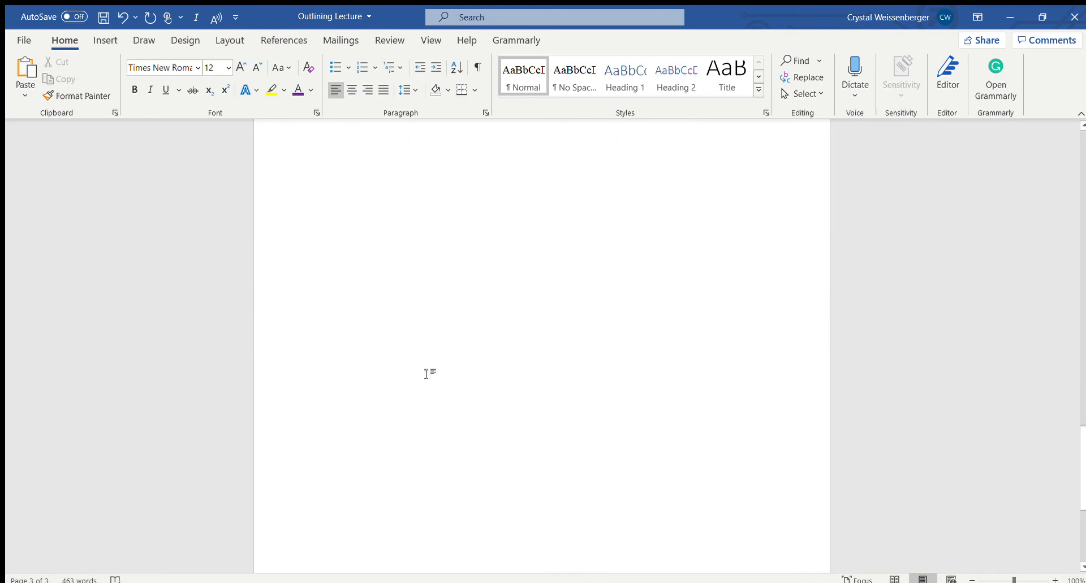
Insert the author's last name and a space before the page number in the header, then return to the body text
double_click(414, 176)
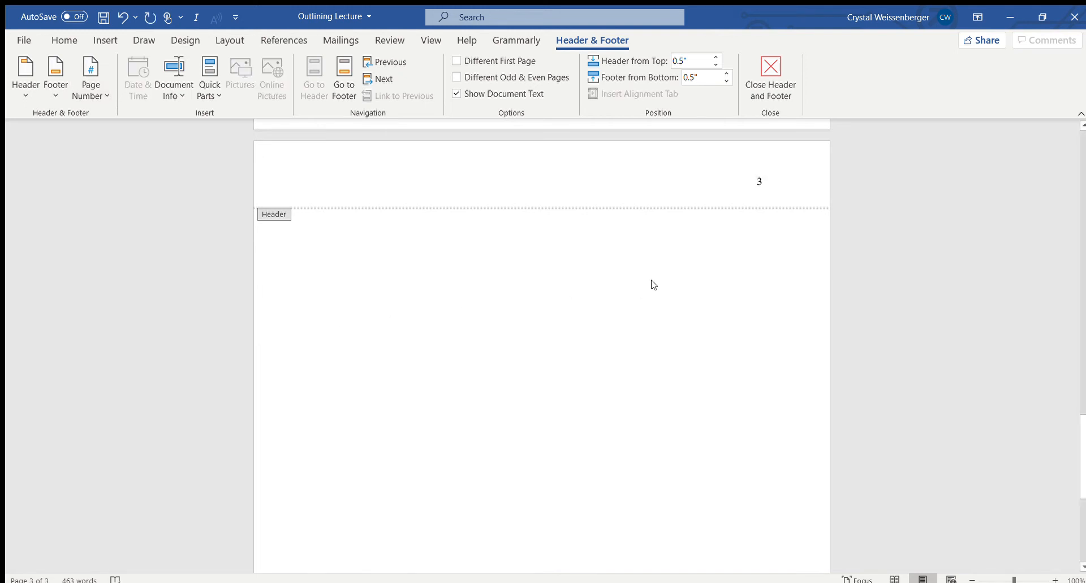
type("Weisse")
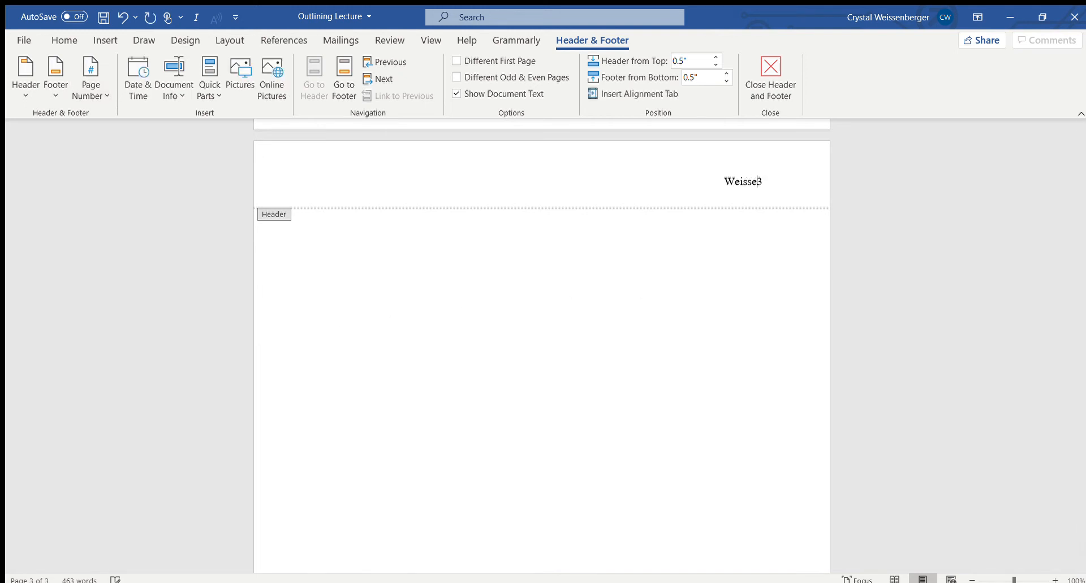
type("nberger")
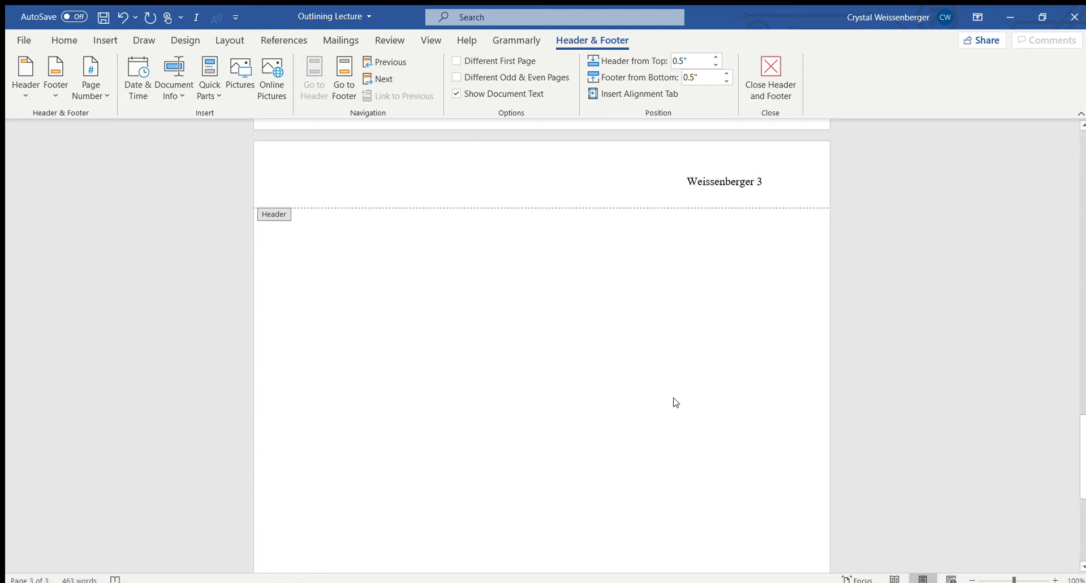
double_click(423, 249)
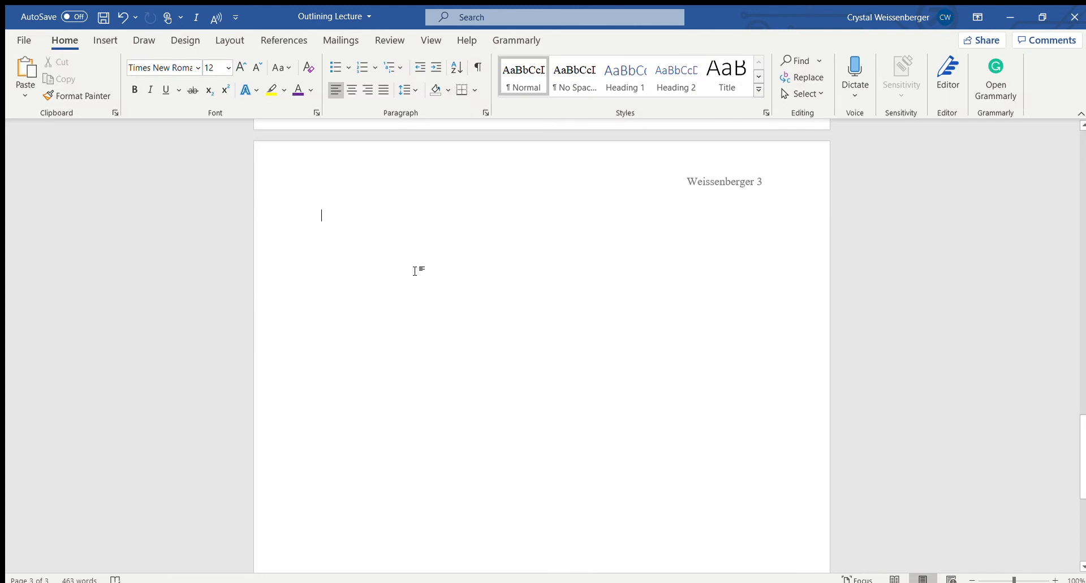
Start the heading block on the new page with the line "Name" and a second line giving the surname
type("Name")
key("Return")
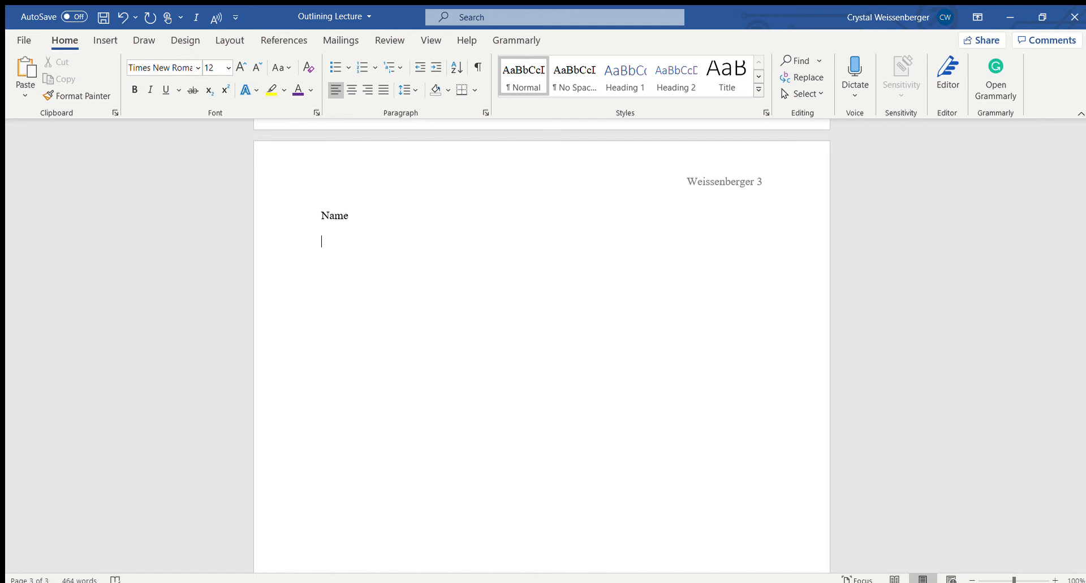
type("Weissenberger")
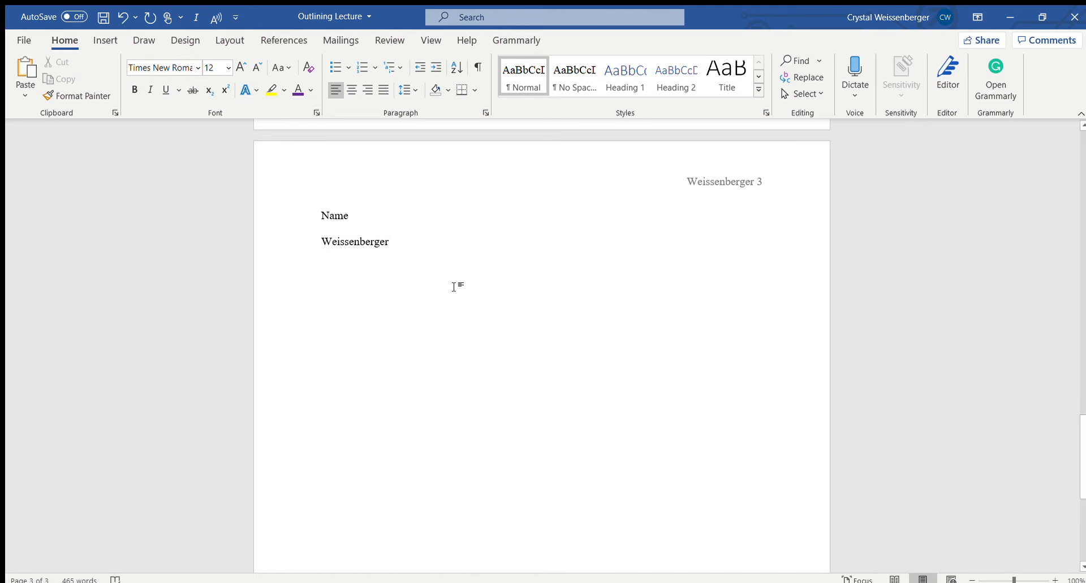
key("Return")
Add the assignment line "Essay 1: Sentence Outline" to the heading block
type("E")
type("ay ")
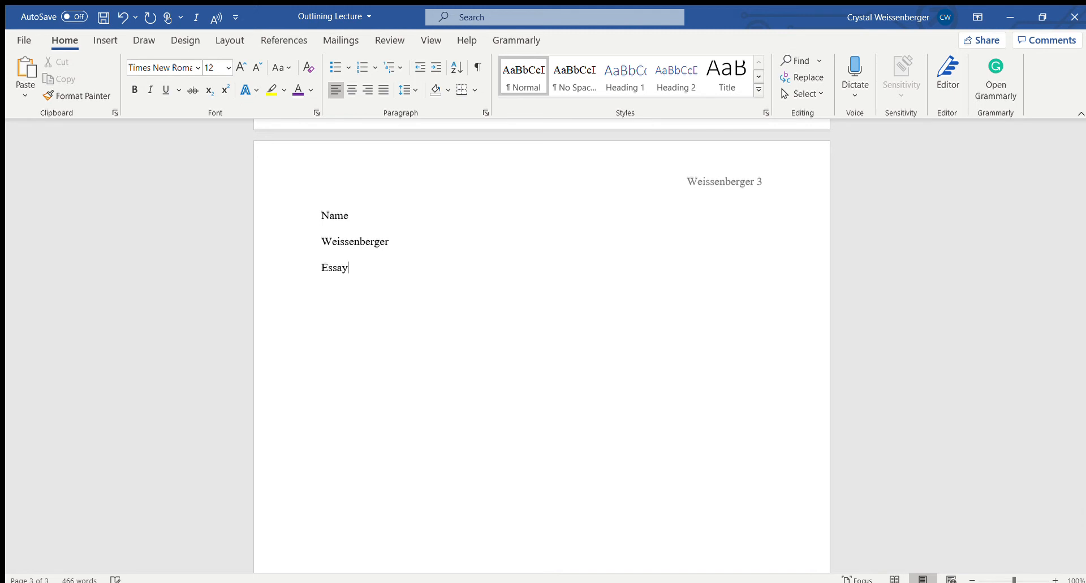
type("1: Senternc")
key("BackSpace")
key("BackSpace")
key("BackSpace")
type("nce Outline ENG 101 D")
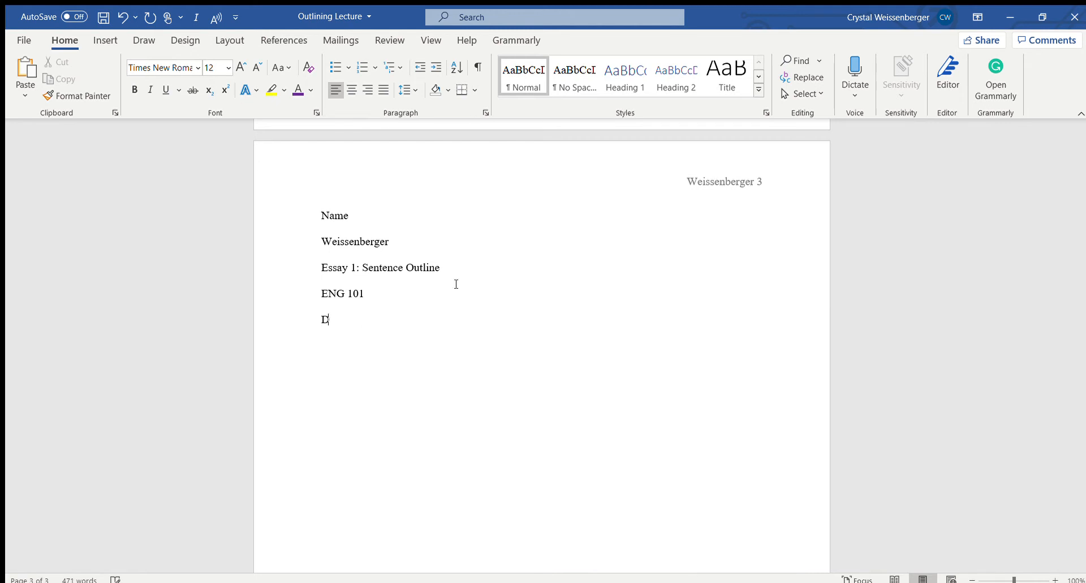
type("ue Date")
Add a centered line reading "Title" below the due date
key("Return")
left_click(347, 90)
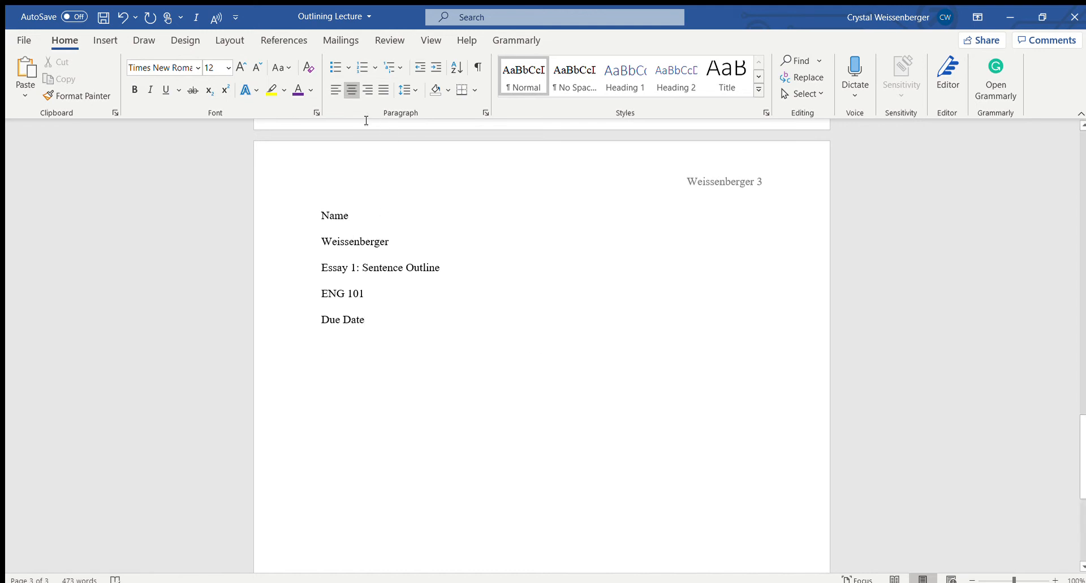
type("Title")
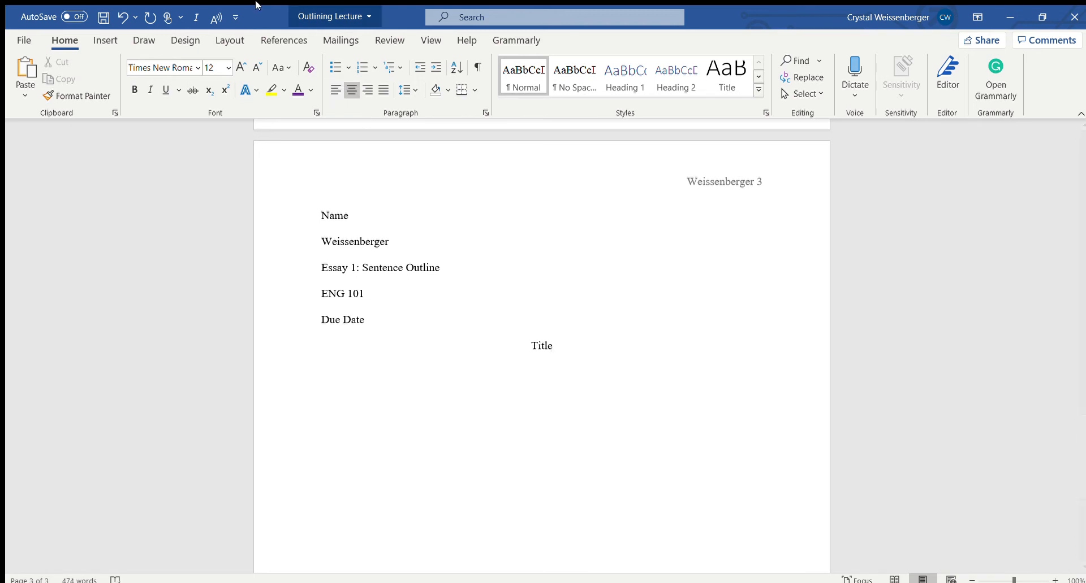
Add a left-aligned line below the title labelled "Thesis Statement and Essay Map"
left_click(331, 91)
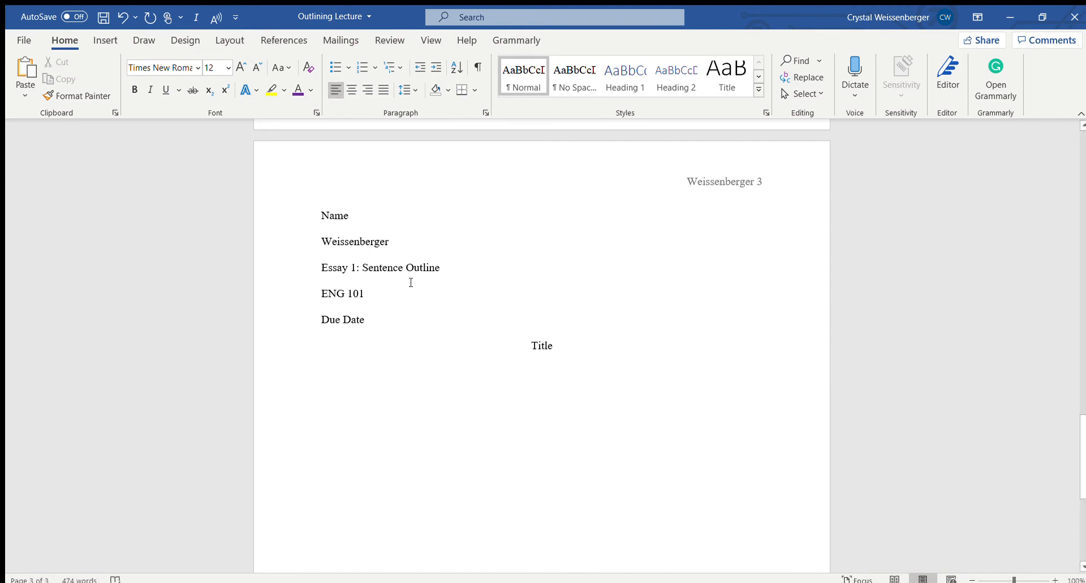
type("The")
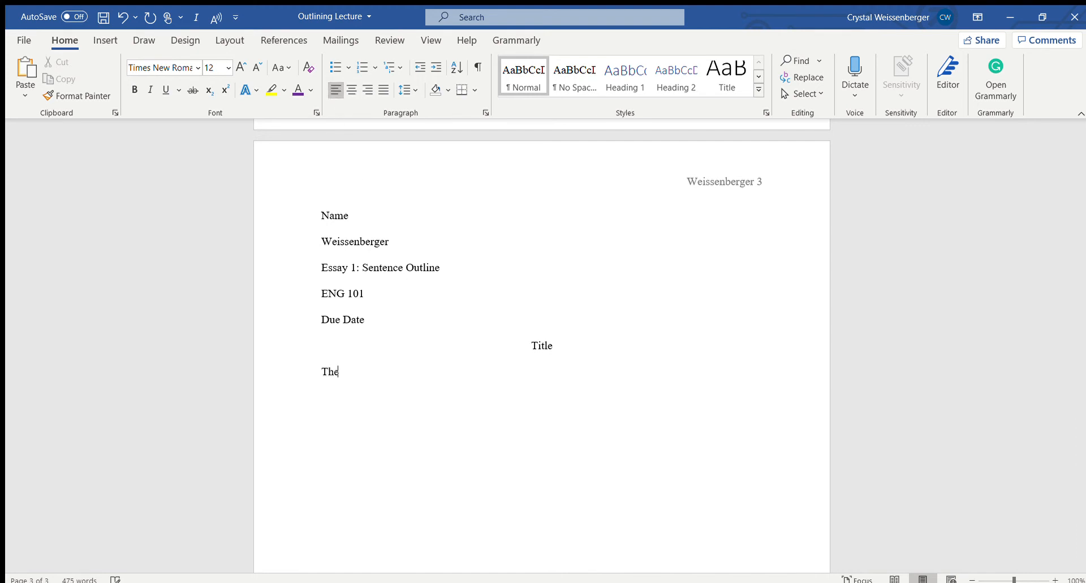
type("sis Statement and Es")
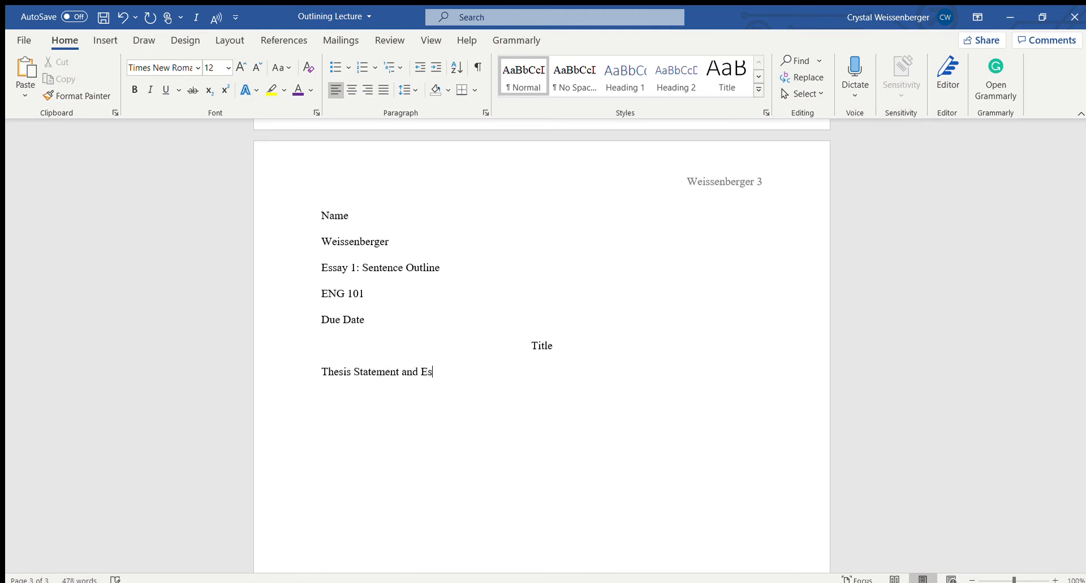
type("say Map: lslkjdsljasldjflsjfsljdf;lsjlsjdf")
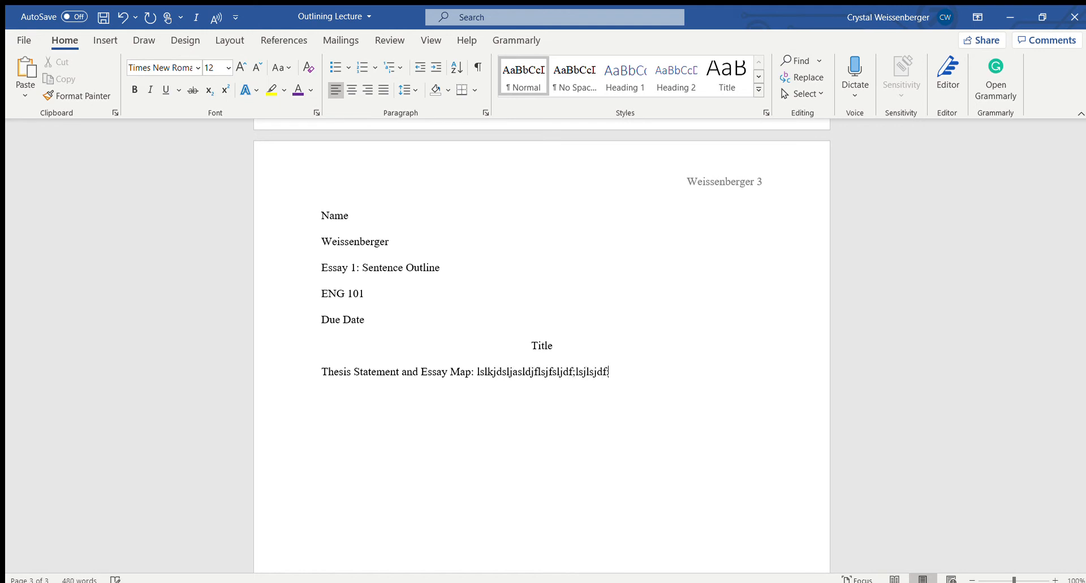
type(";klsdjflsdjflksjdfeoiaeoifjewoij")
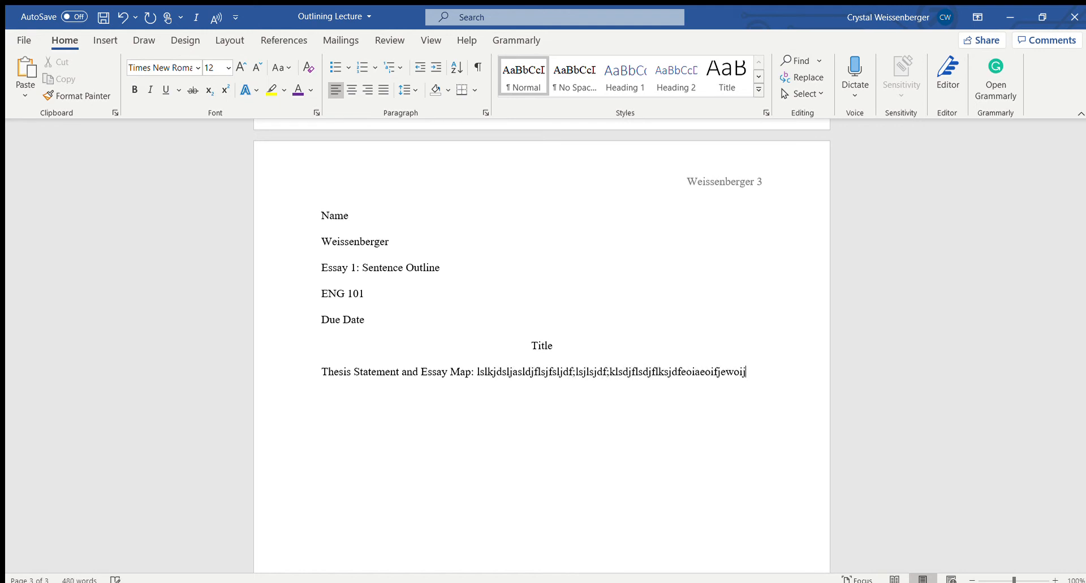
type("ewoijfoaijfeoijfaoijfoeij")
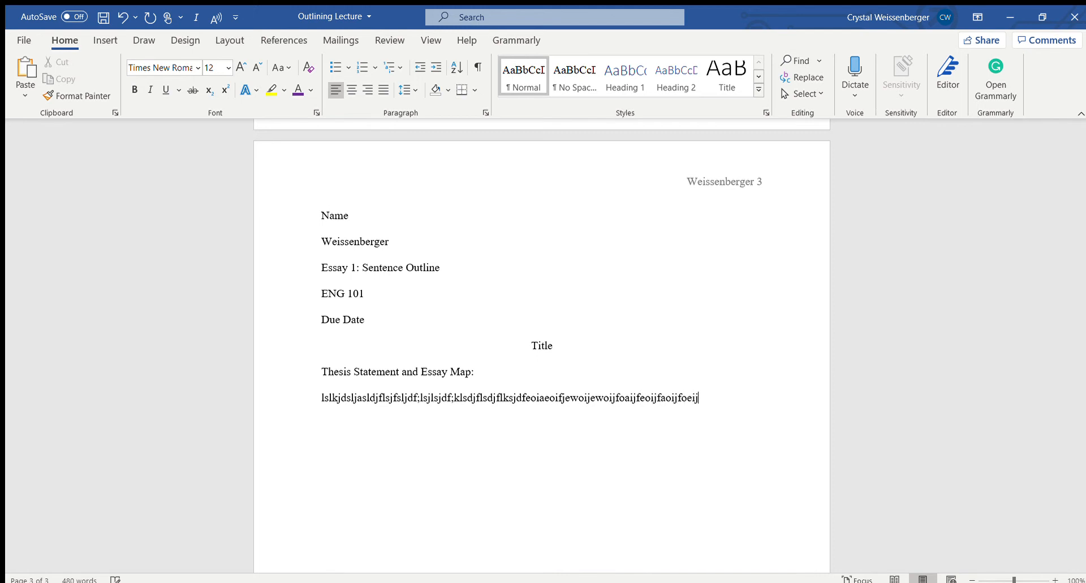
type("aojifeojfojej.")
Follow the thesis label with a colon and a full line of random placeholder letters ending in a period
key("Return")
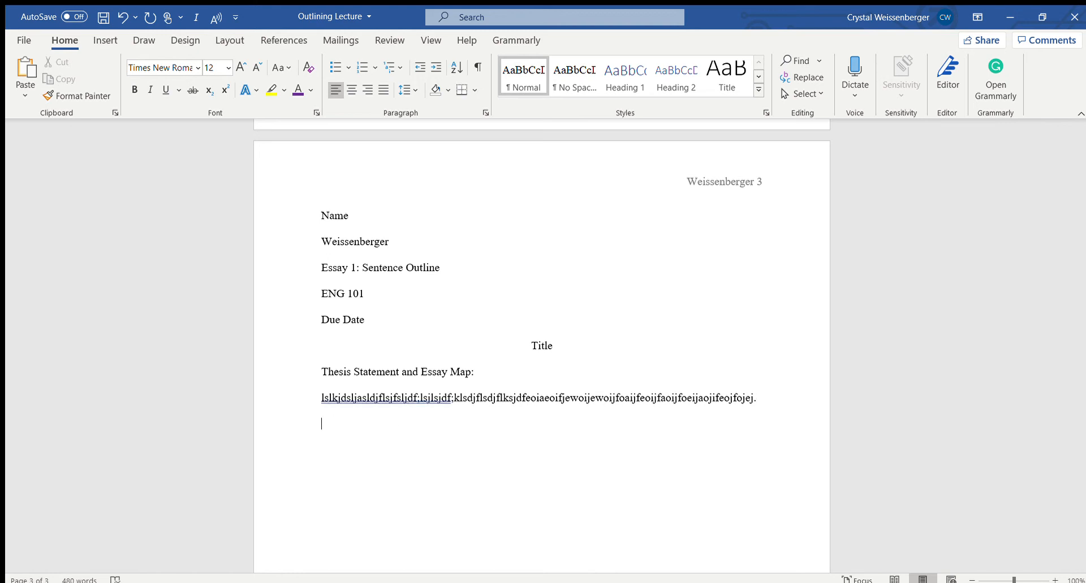
Start a numbered list below the thesis placeholder with Roman numeral I as its first item
left_click(370, 67)
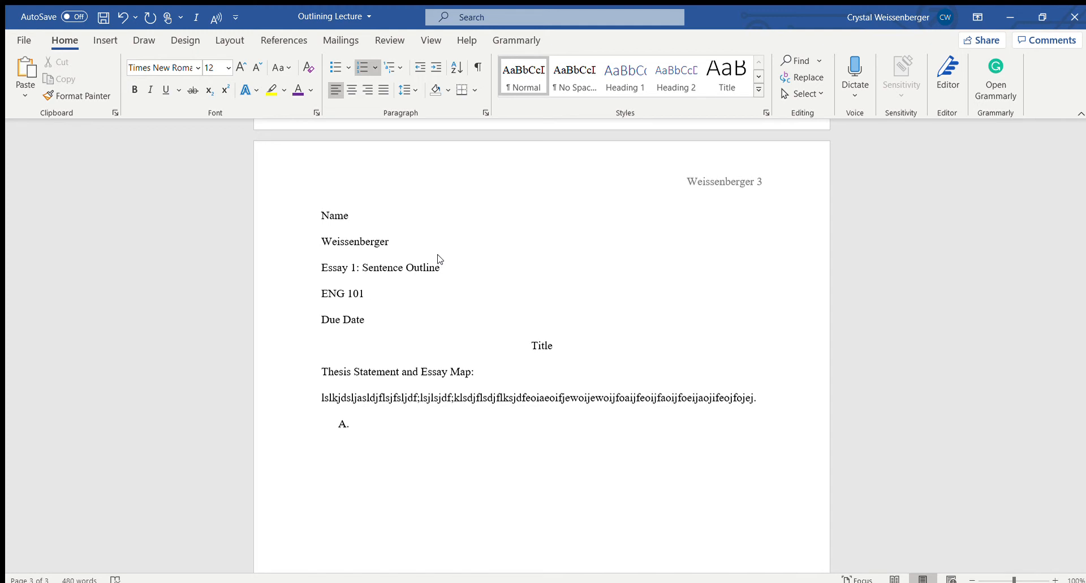
key("shift+Tab")
key("Tab")
key("Tab")
key("shift+Tab")
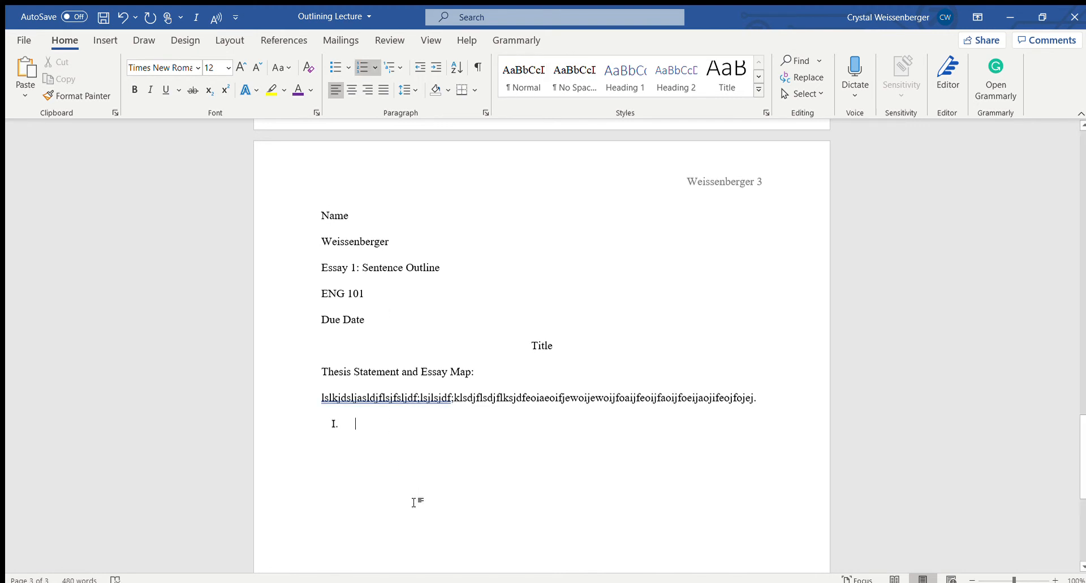
Enter "Introduction." as the text of Roman numeral item I
type("Int")
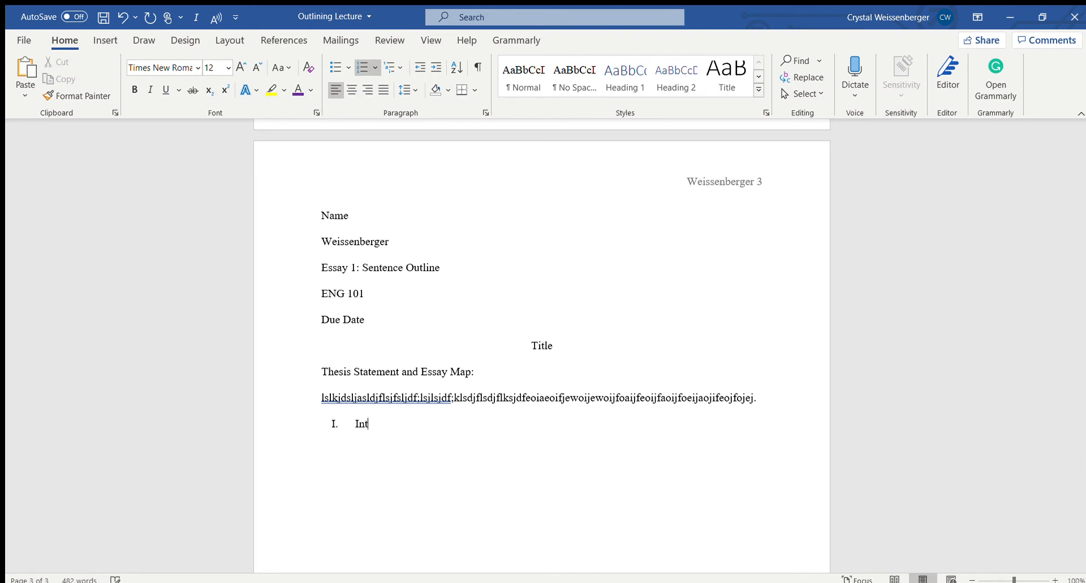
type("roduction.")
Add lettered items A and B beneath Introduction, each a string of random placeholder letters ending in a period
key("Return")
key("BackSpace")
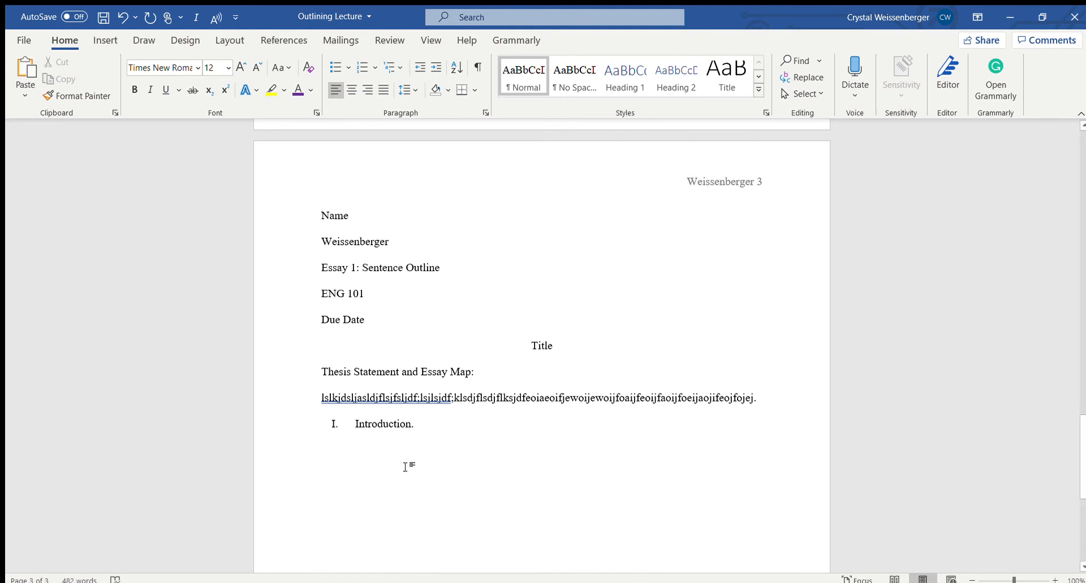
left_click(372, 67)
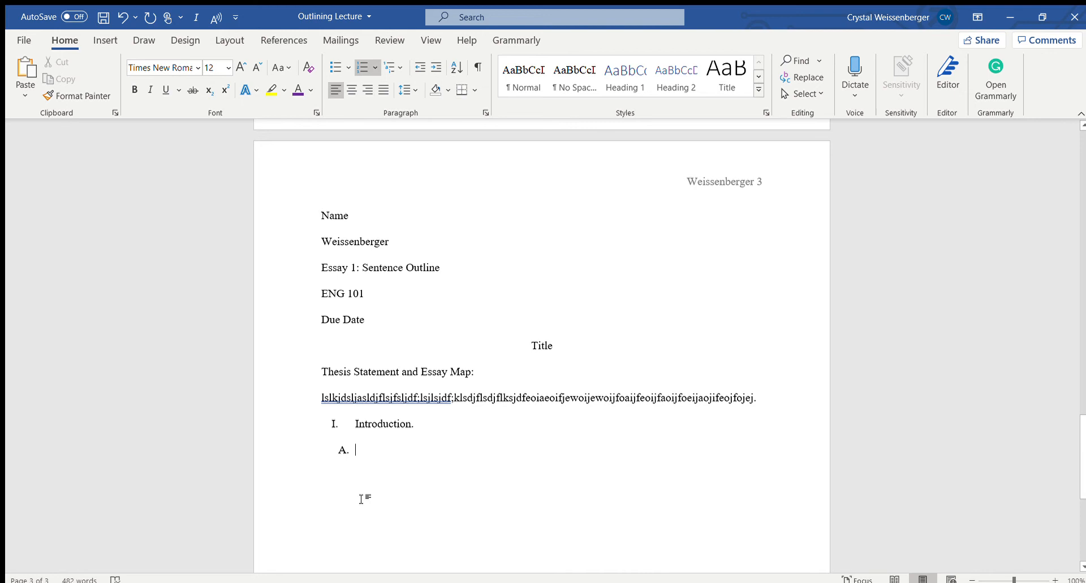
type("alsdjfasldlsdjlsdf")
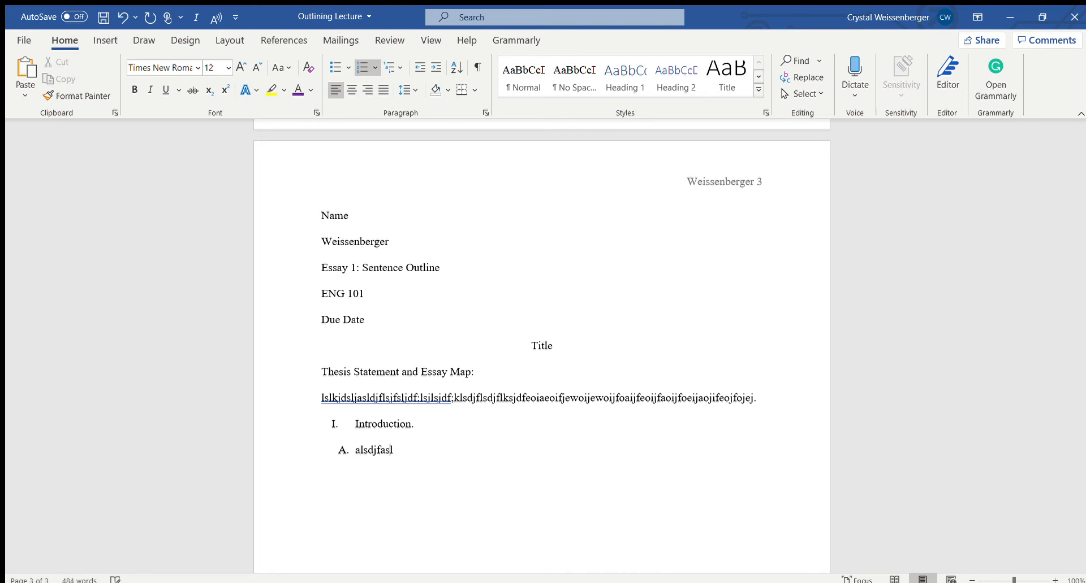
type("jls.")
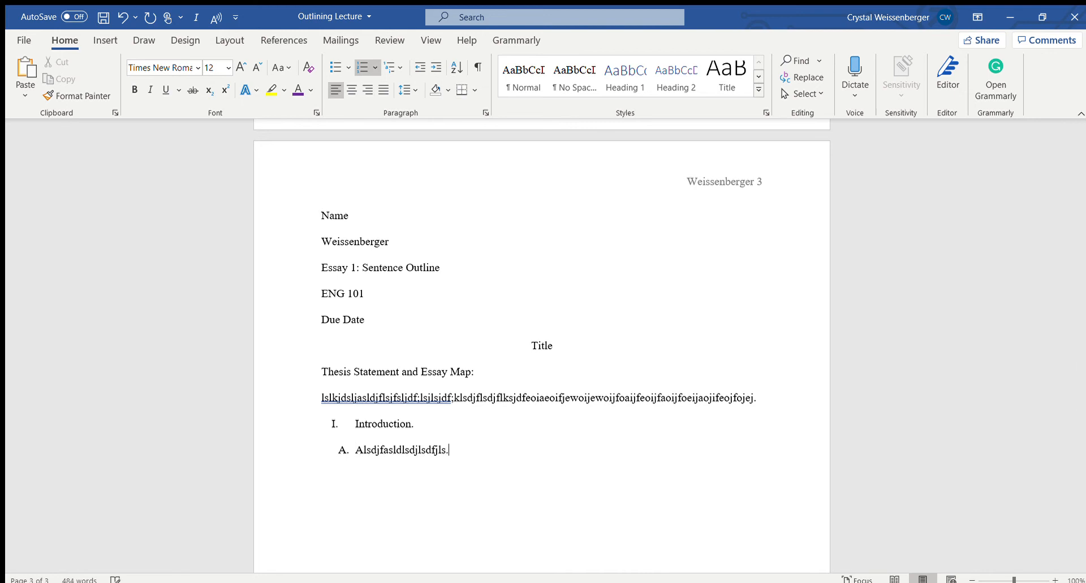
key("Return")
type("lskdjflskjdlfsd")
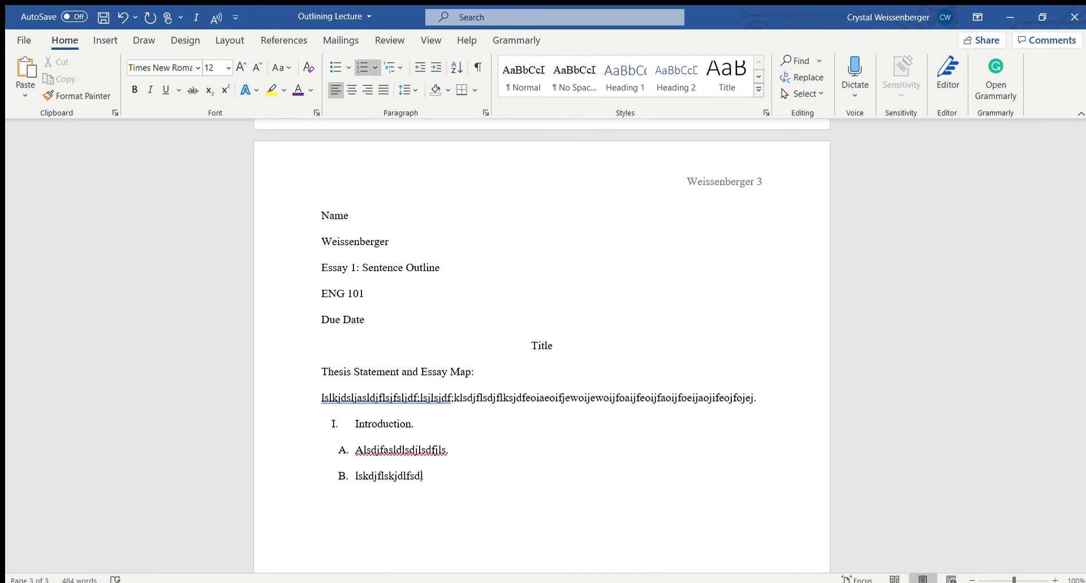
type("lfksjd.")
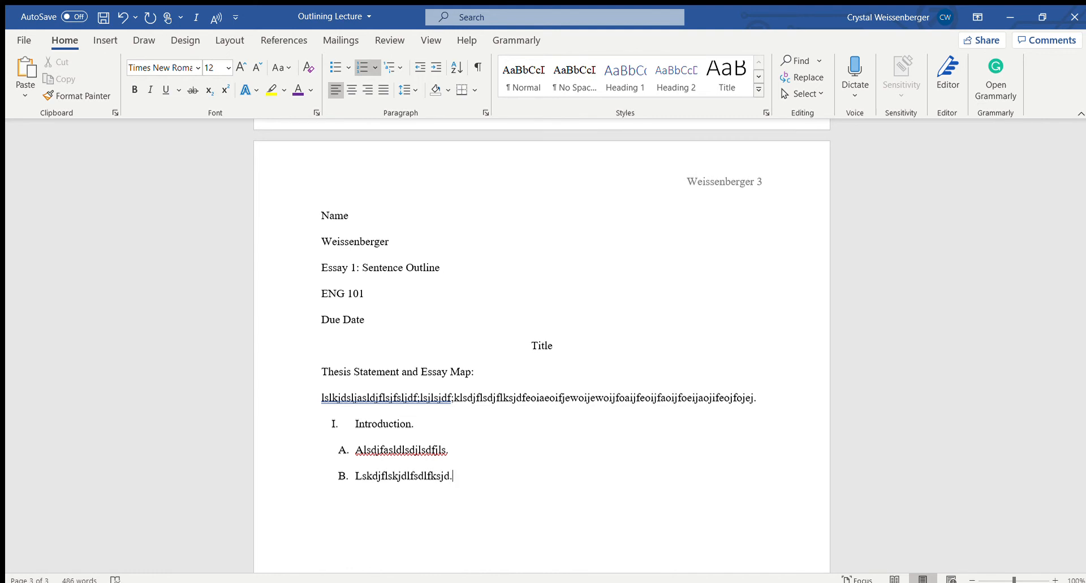
Add lettered item C under Introduction reading "Thesis Statement and Essay Map."
key("Return")
type("Thesis State")
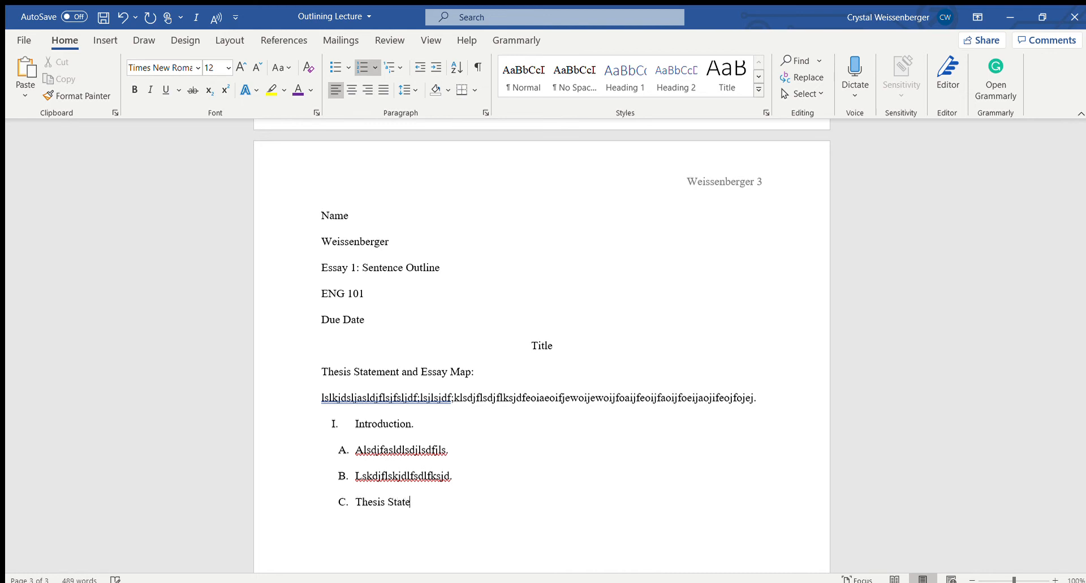
type("ment and Essay Map")
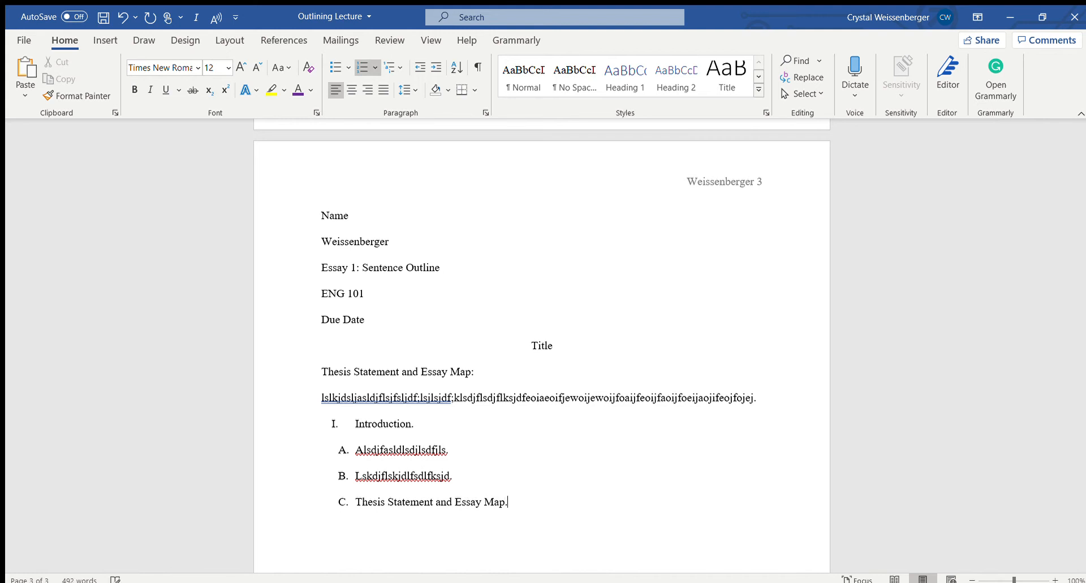
type(".")
Add lettered item D under Introduction reading "Transition Sentence"
key("Return")
type("Transition Setne")
key("BackSpace")
key("BackSpace")
key("BackSpace")
key("BackSpace")
type("entence")
End the lettered items after Transition Sentence and continue the main level with Roman numeral II
key("Return")
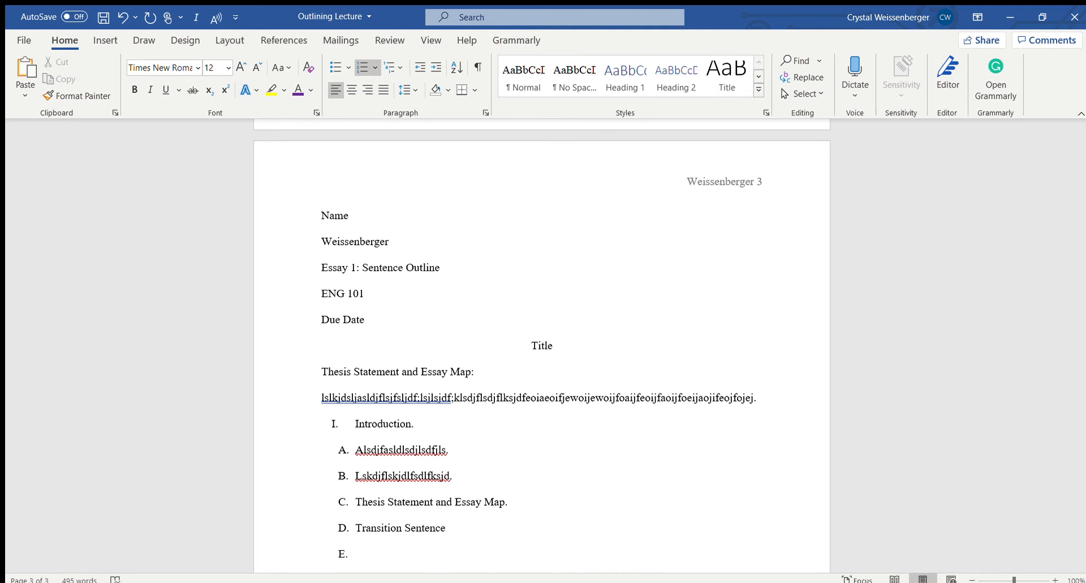
key("BackSpace")
key("BackSpace")
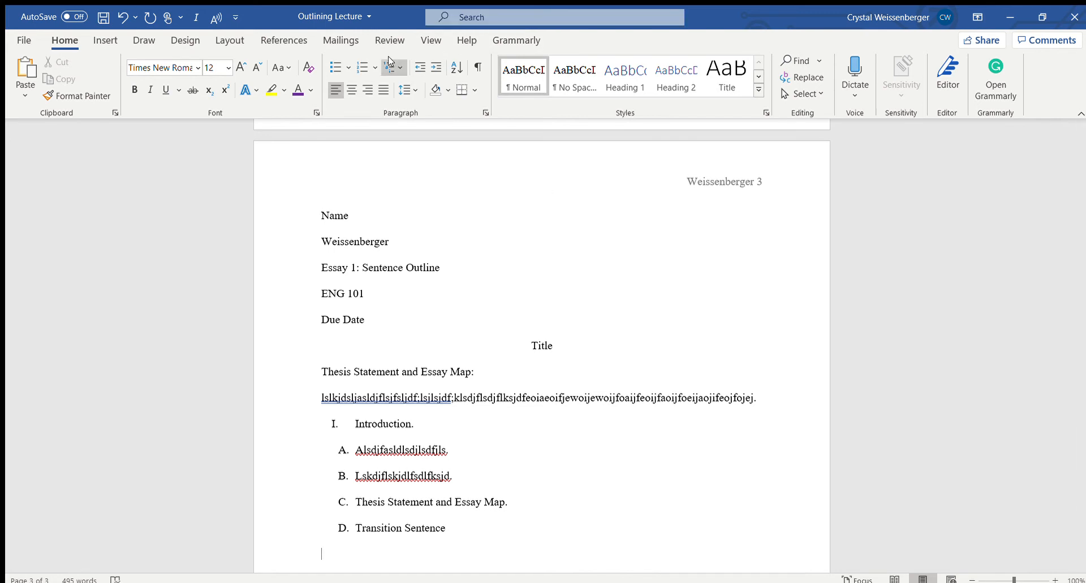
left_click(373, 68)
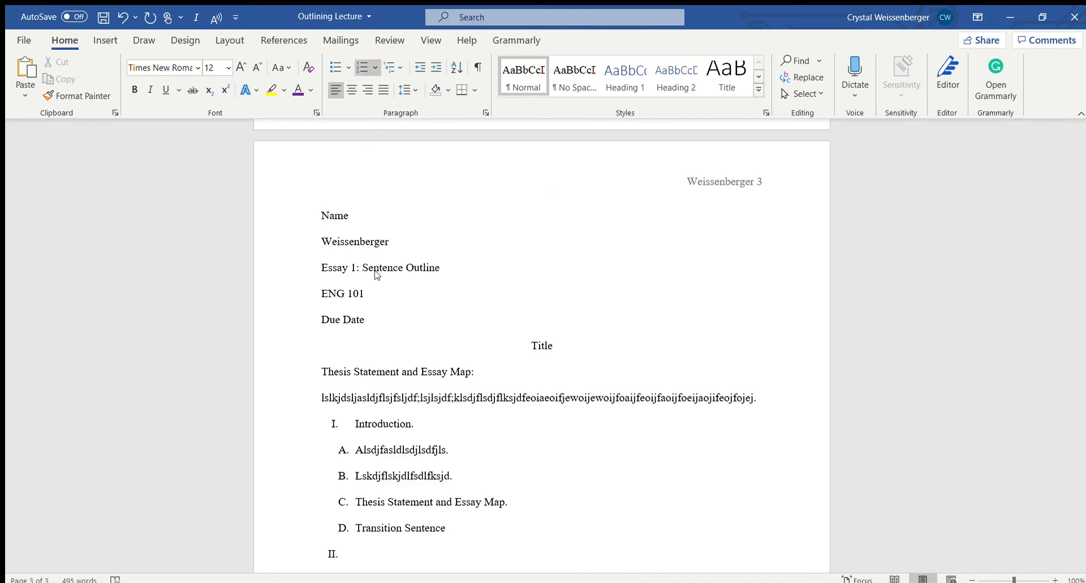
scroll(502, 424, "down", 5)
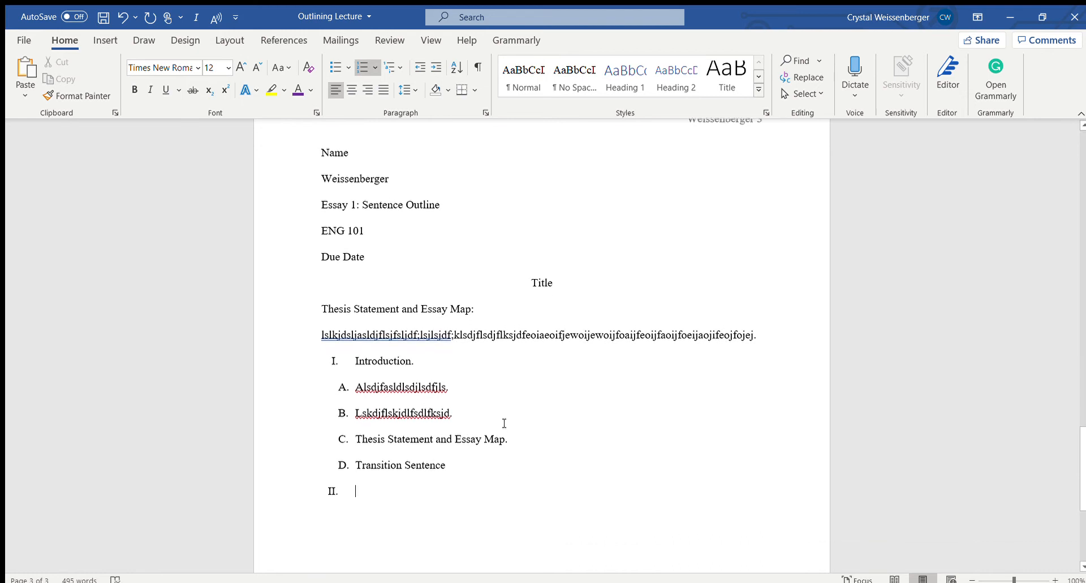
scroll(499, 423, "down", 1)
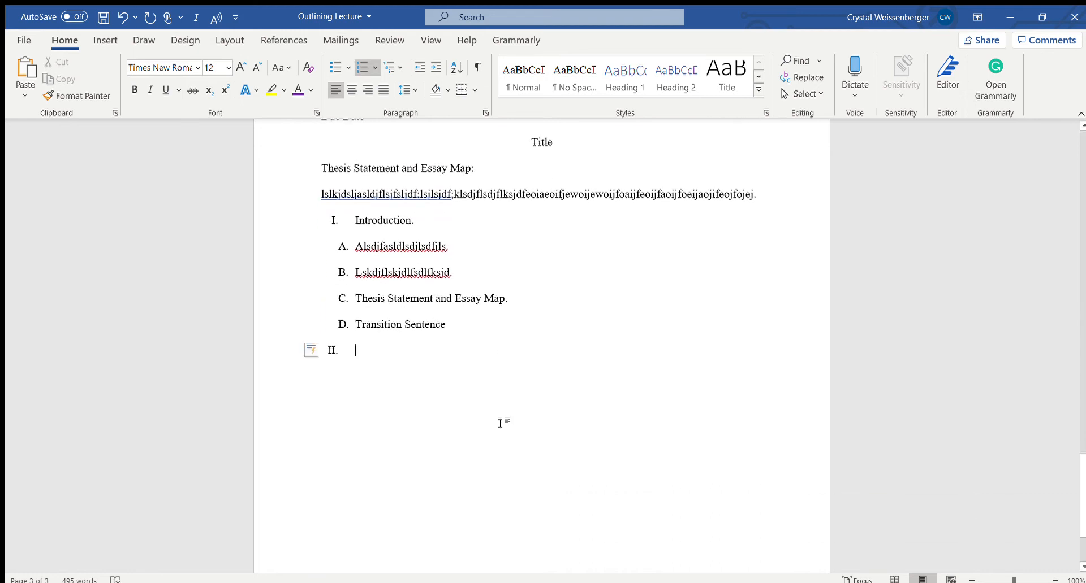
Enter "Topic Sentence (mini-thesis statement)" as the text of Roman numeral item II
type("Topic ")
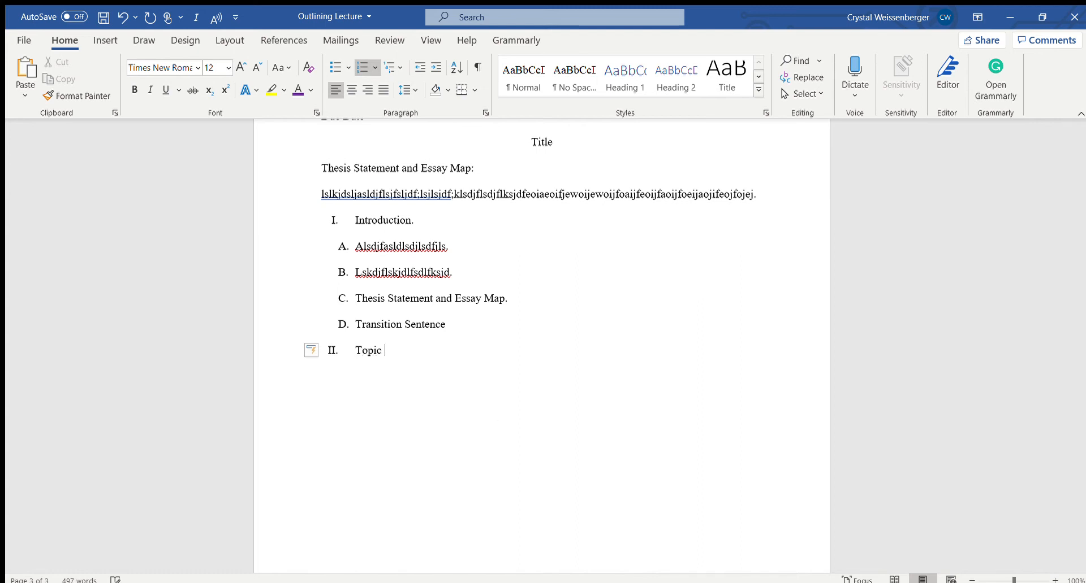
type("Sentence (mini-thesis")
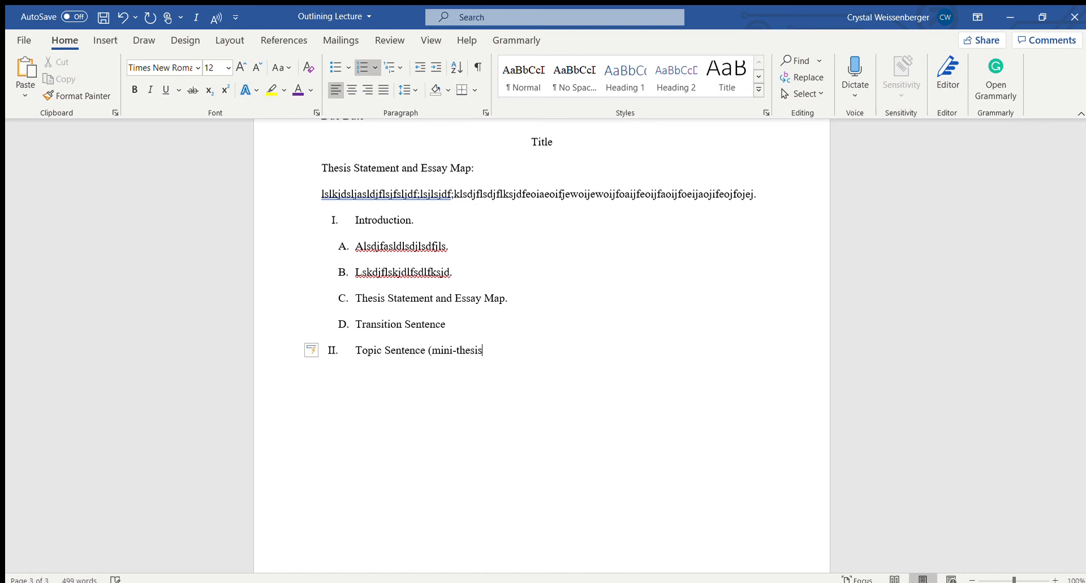
type(" statement)")
Add a lettered item A beneath the topic sentence reading "Example"
key("Return")
key("BackSpace")
key("BackSpace")
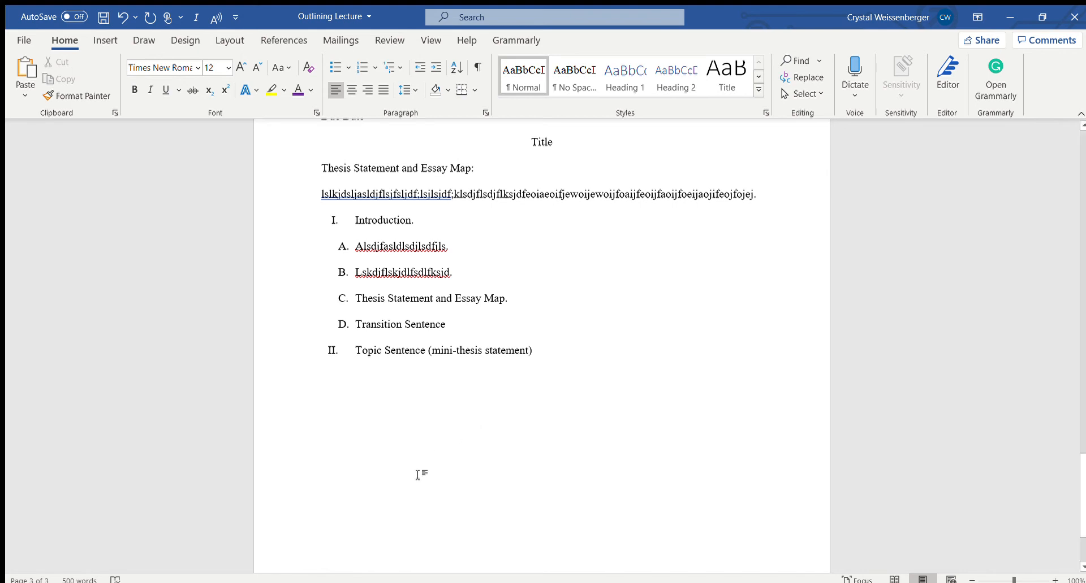
left_click(375, 64)
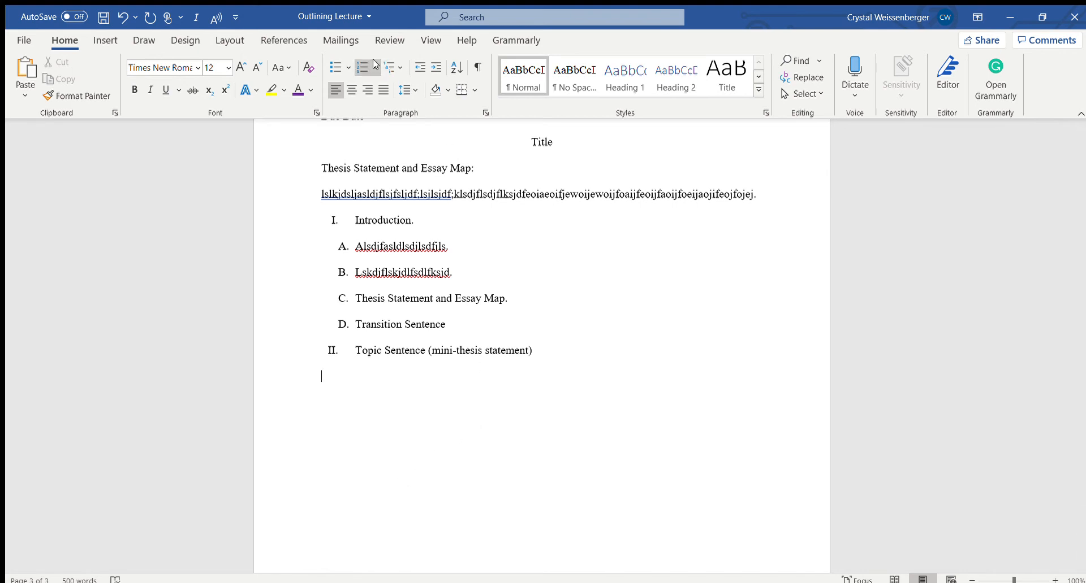
key("Tab")
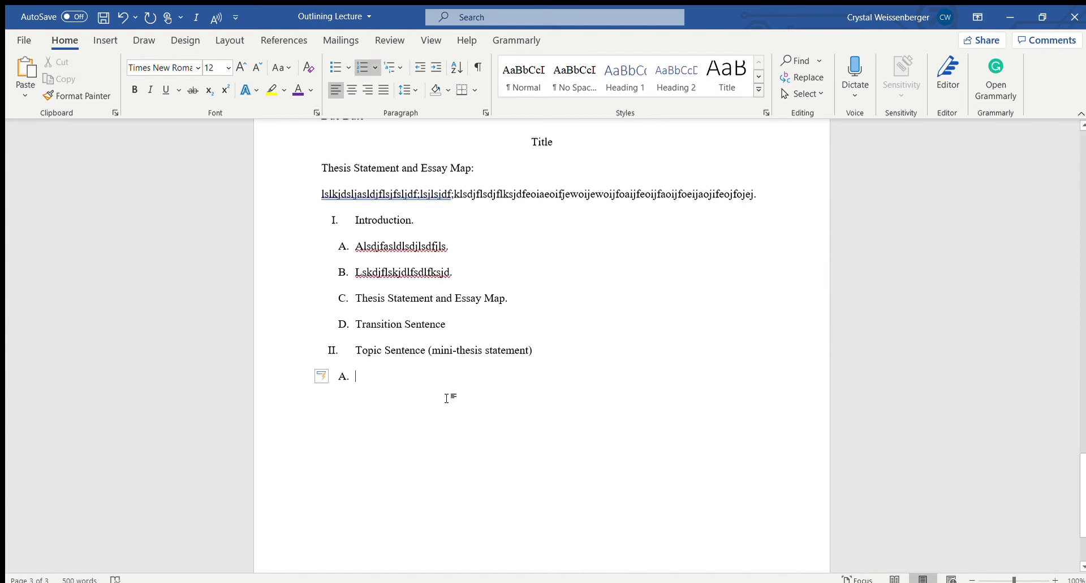
type("a")
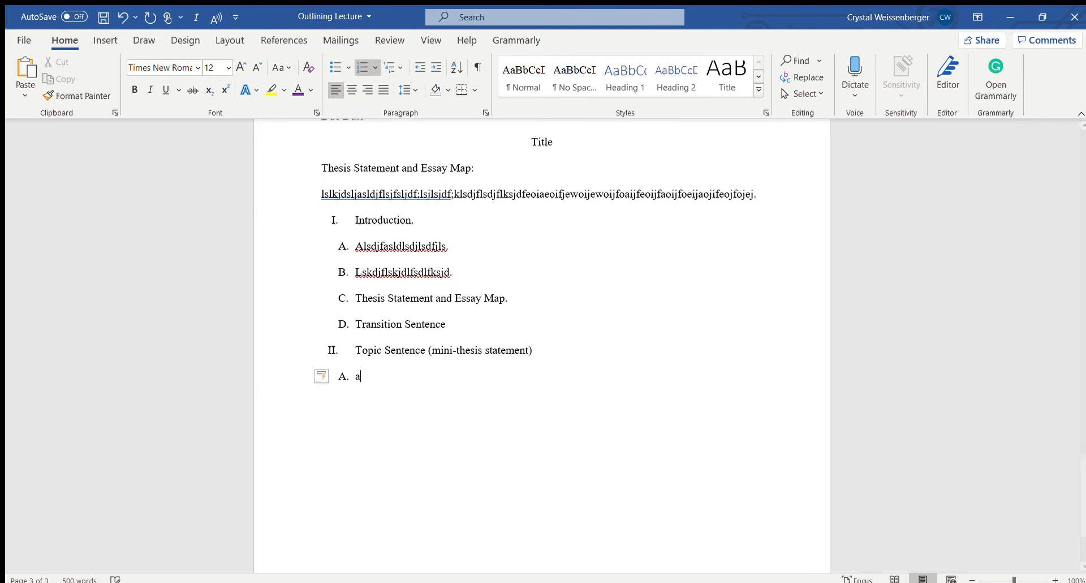
key("BackSpace")
type("Example")
Add indented numbered items 1 and 2 with random placeholder letters beneath the Example item
key("Return")
key("BackSpace")
left_click(372, 67)
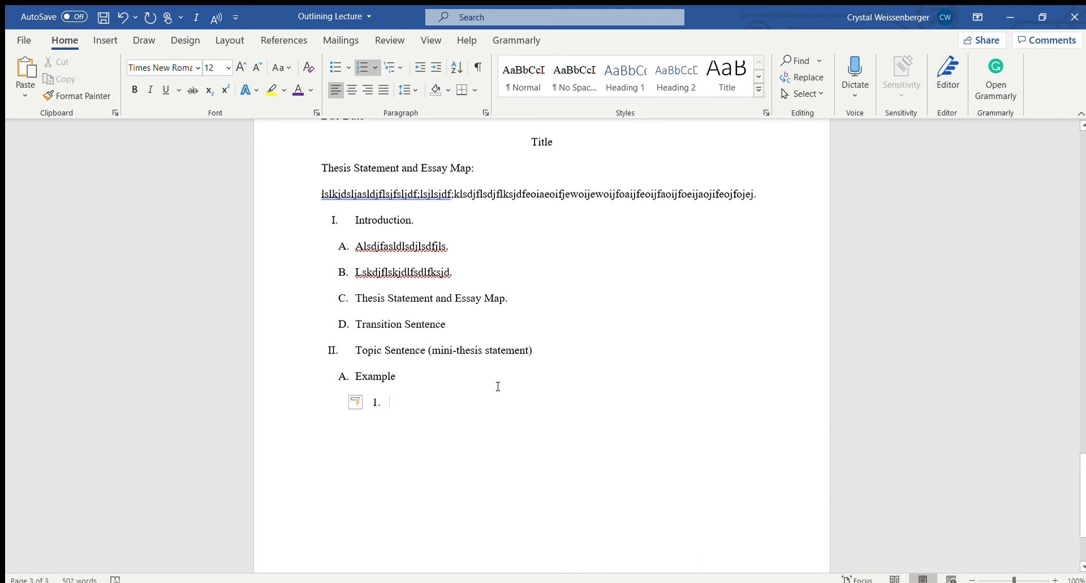
type("sjslsljsdkllsd")
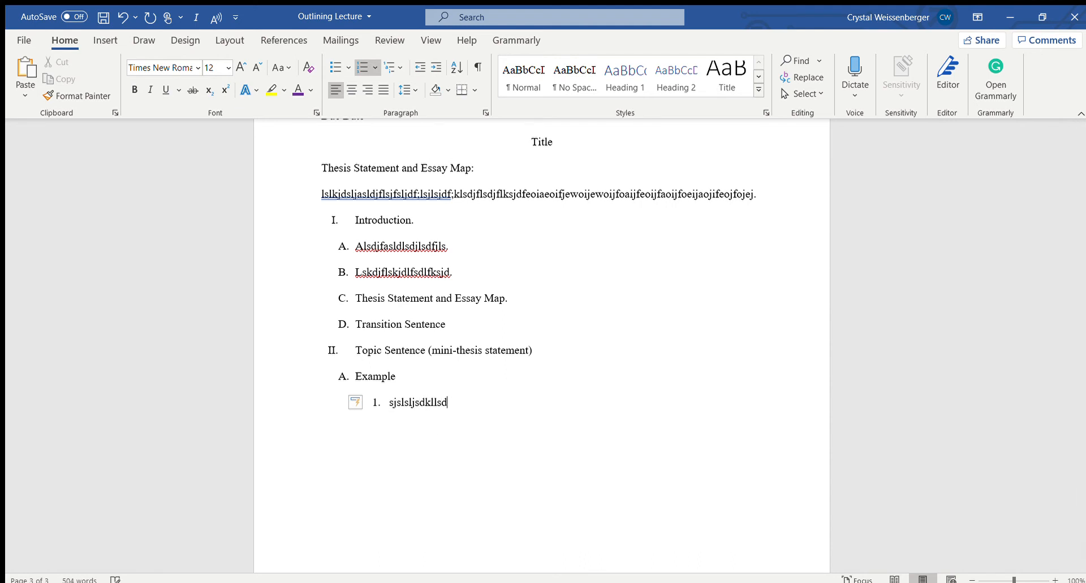
type("jsl.")
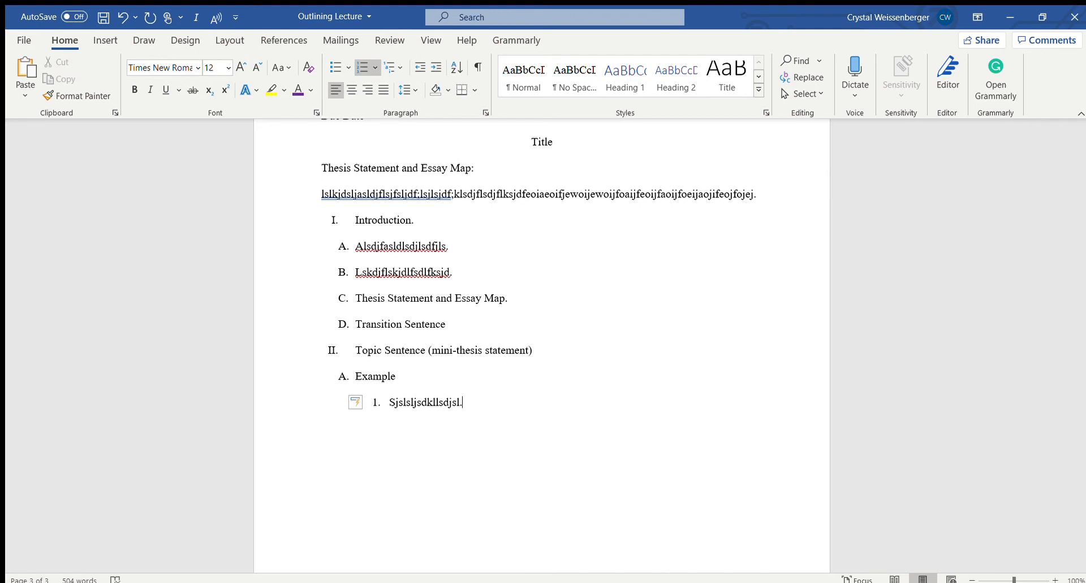
key("Return")
type("lslkdlkslsldsj")
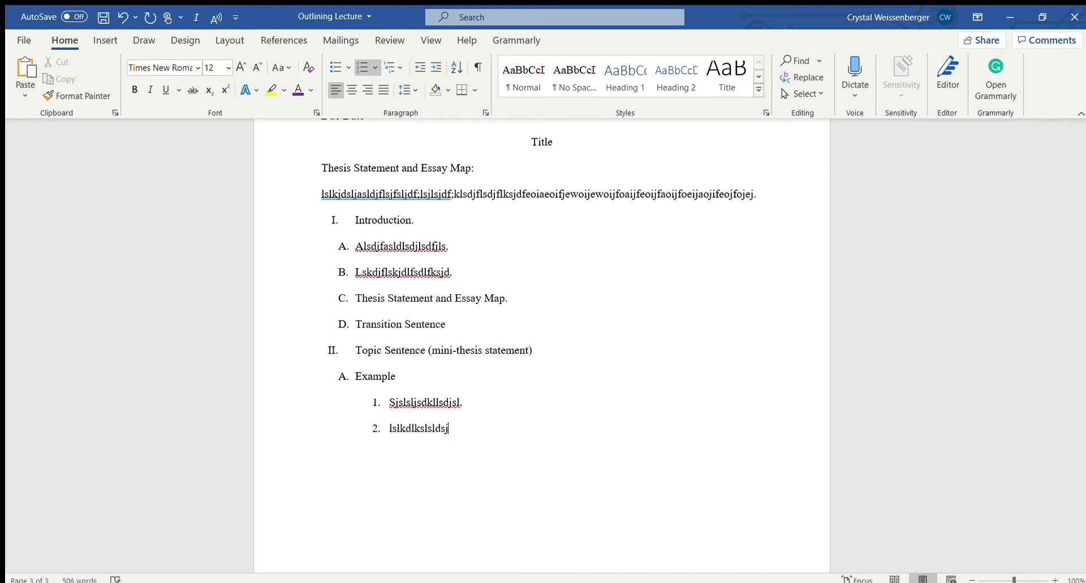
type("l")
End the numbered items and start lettered item B at the same level as the Example item A
key("Return")
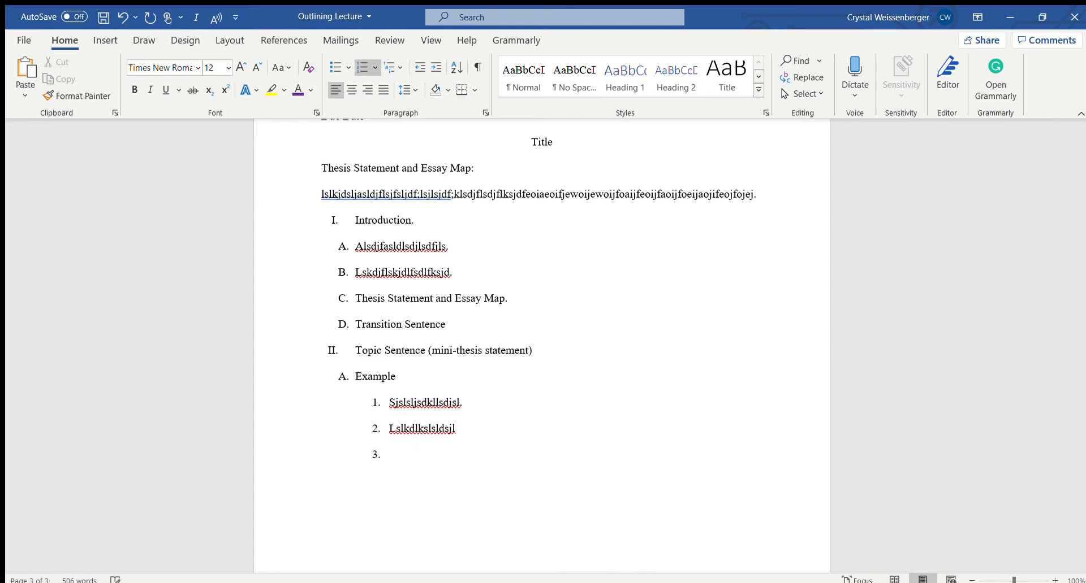
key("BackSpace")
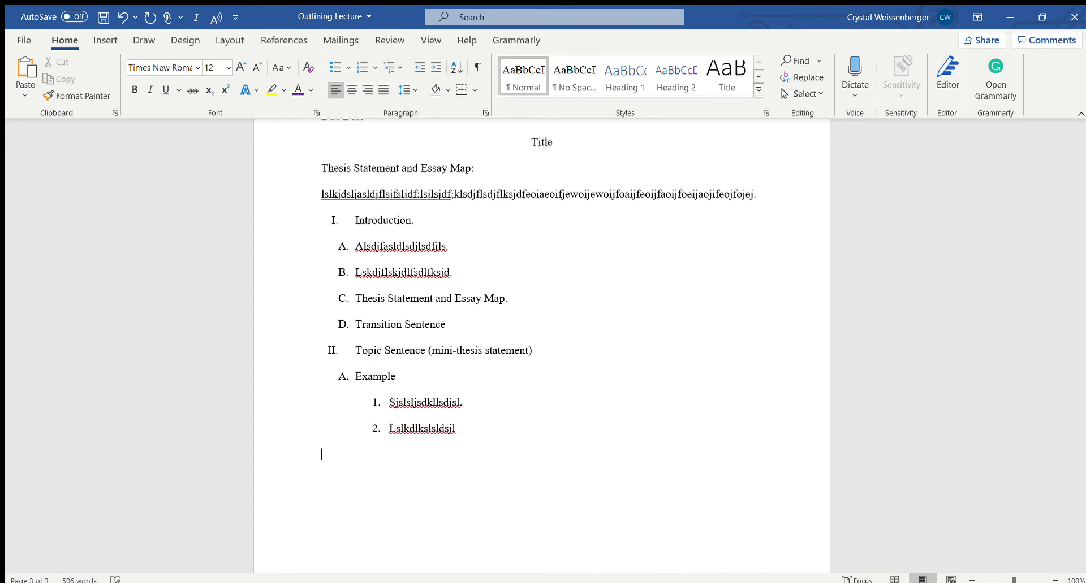
key("BackSpace")
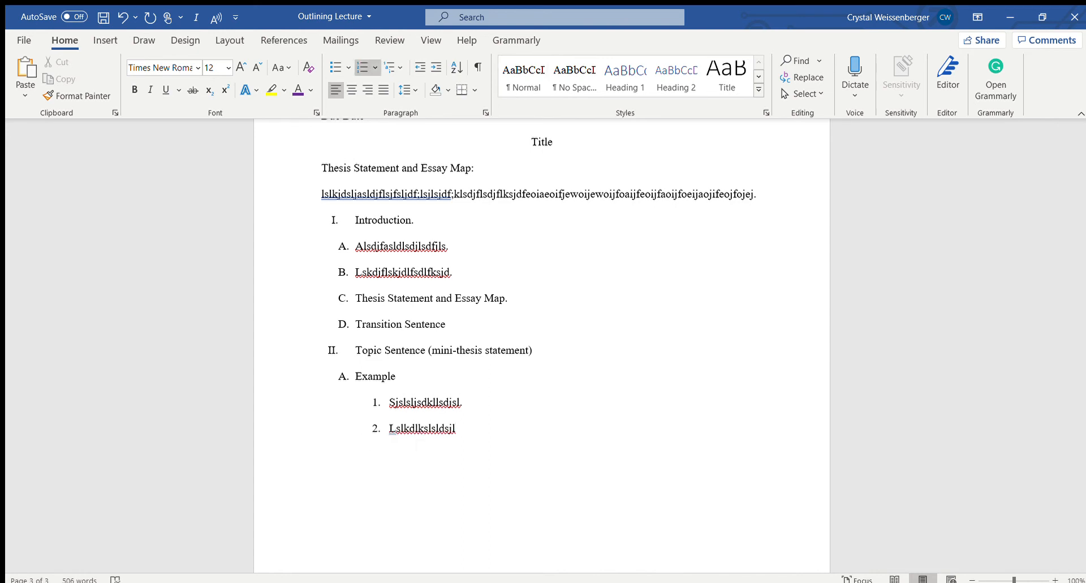
key("Return")
key("BackSpace")
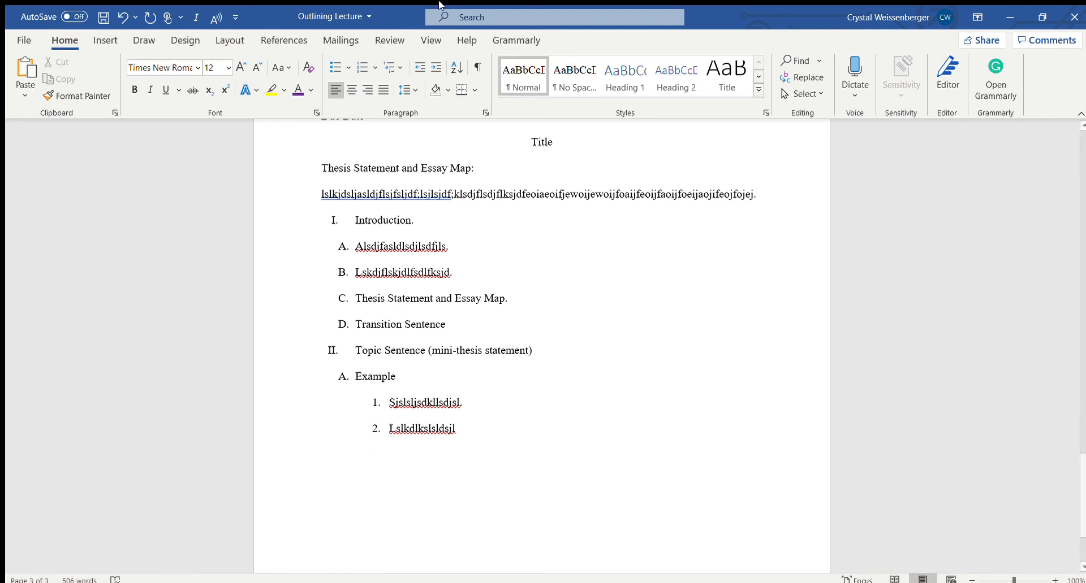
left_click(373, 64)
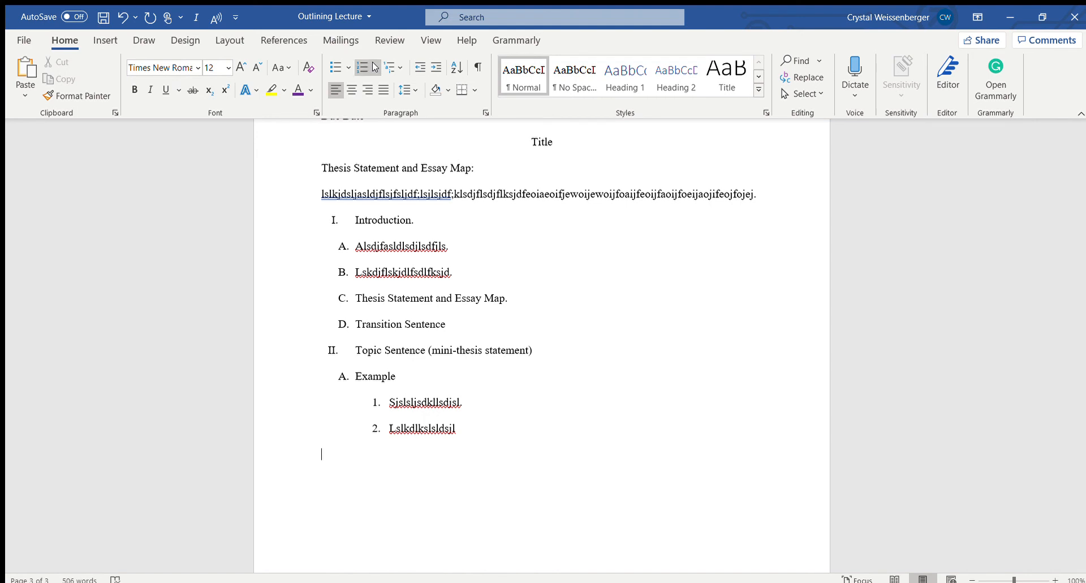
left_click(427, 125)
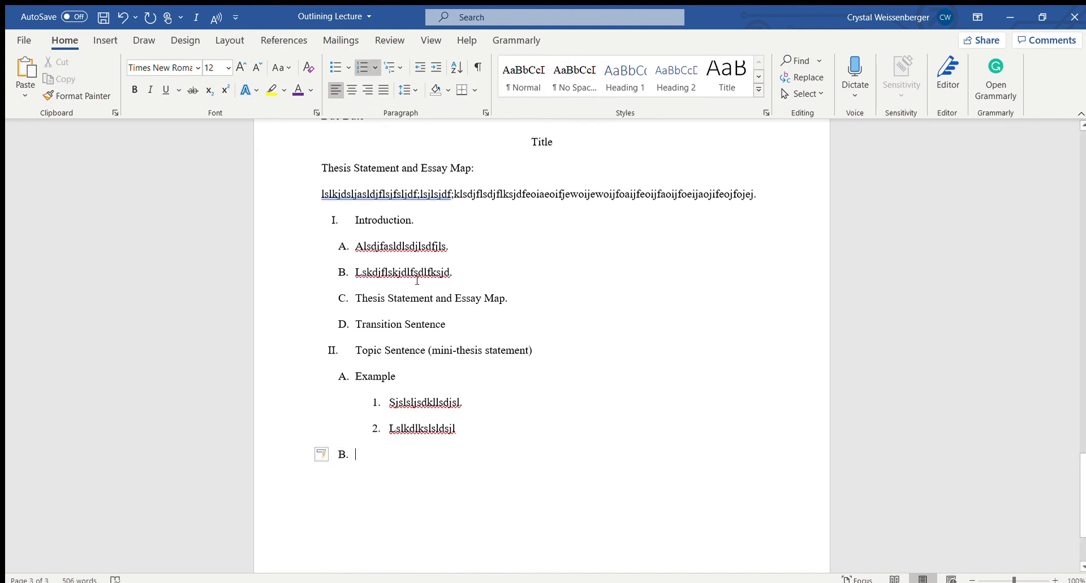
Enter "Example" as the text of lettered item B and start an unnumbered indented line beneath it
type("lsjdsljlsdl")
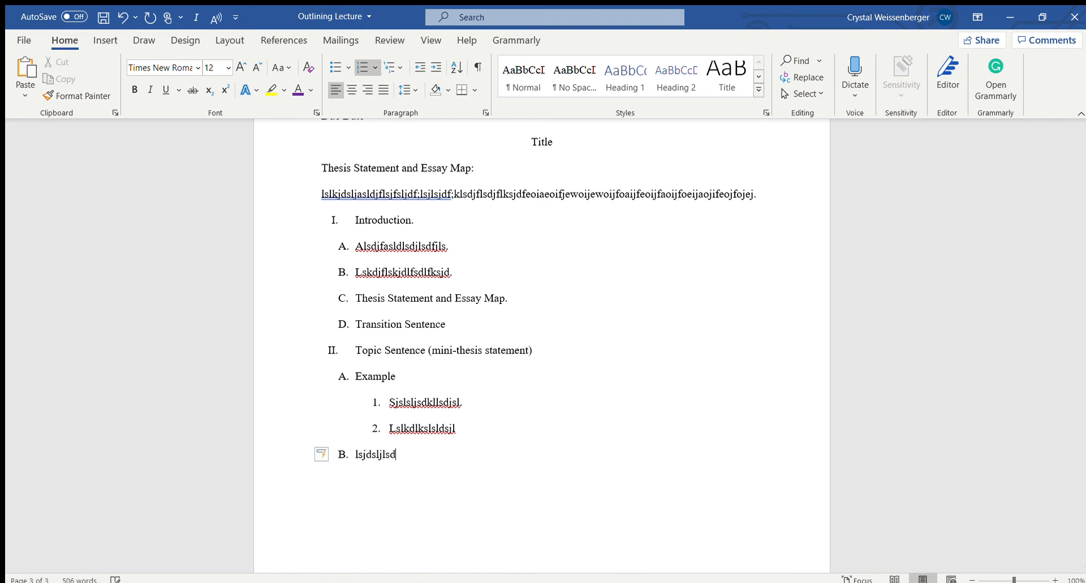
key("BackSpace")
key("BackSpace")
key("BackSpace")
key("BackSpace")
key("BackSpace")
key("BackSpace")
key("BackSpace")
key("BackSpace")
key("BackSpace")
key("BackSpace")
type("Example")
key("Return")
key("BackSpace")
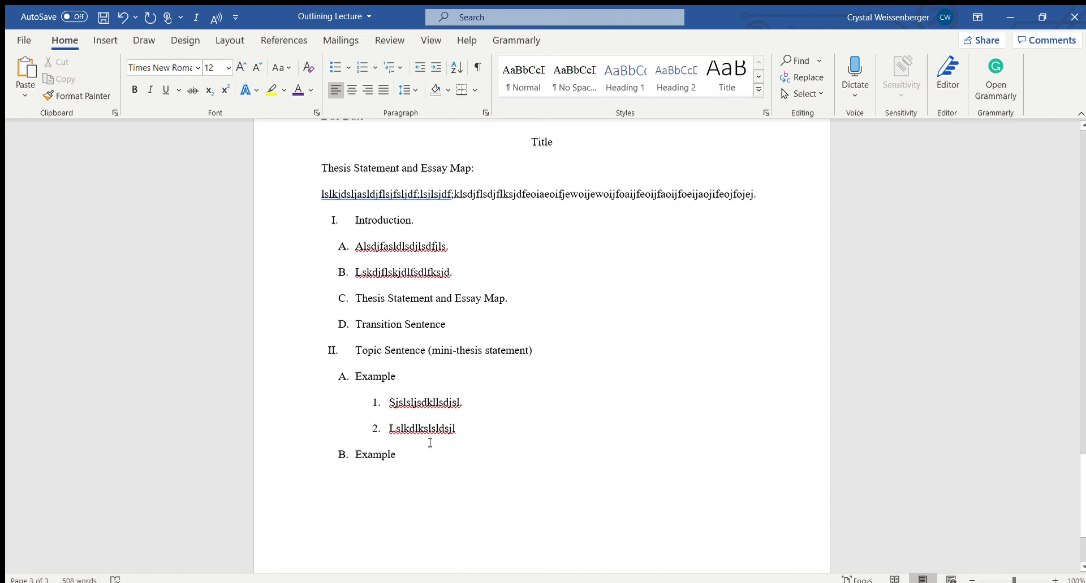
Delete the two numbered placeholder items beneath the first Example item and leave an unnumbered line below item B
scroll(402, 478, "down", 2)
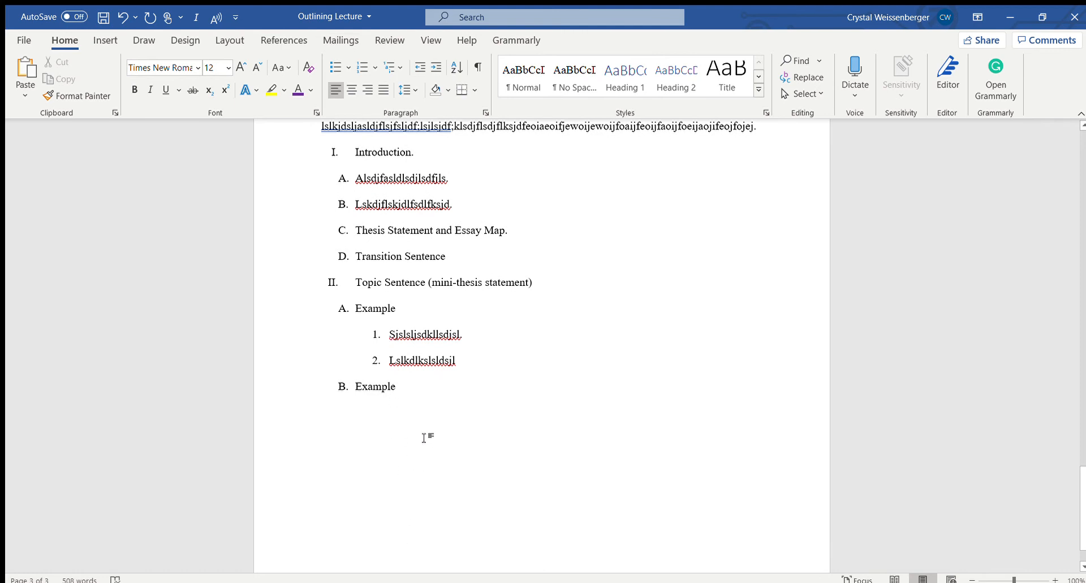
left_click_drag(474, 360, 362, 339)
key("Delete")
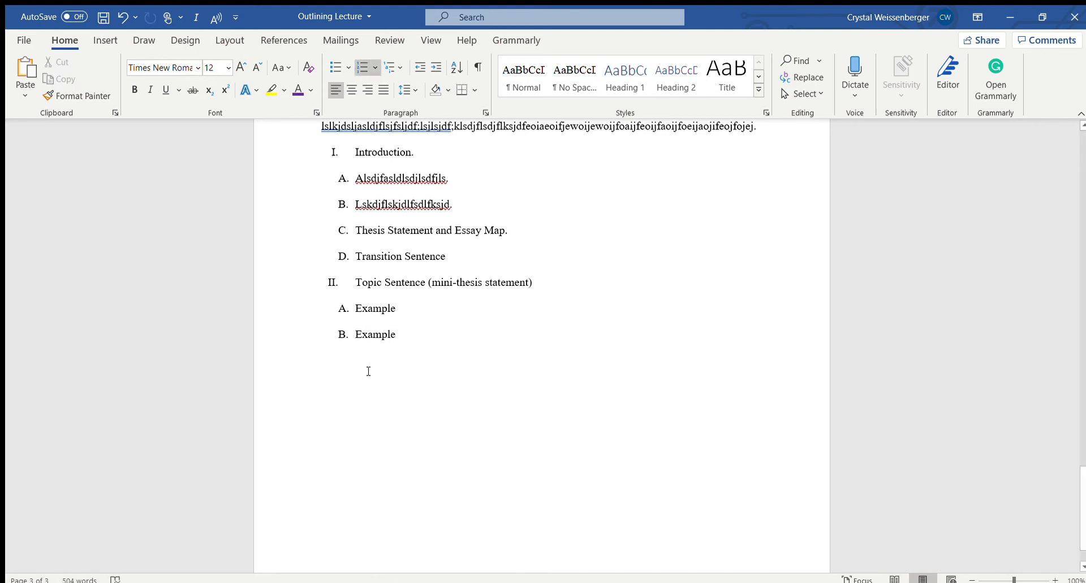
key("BackSpace")
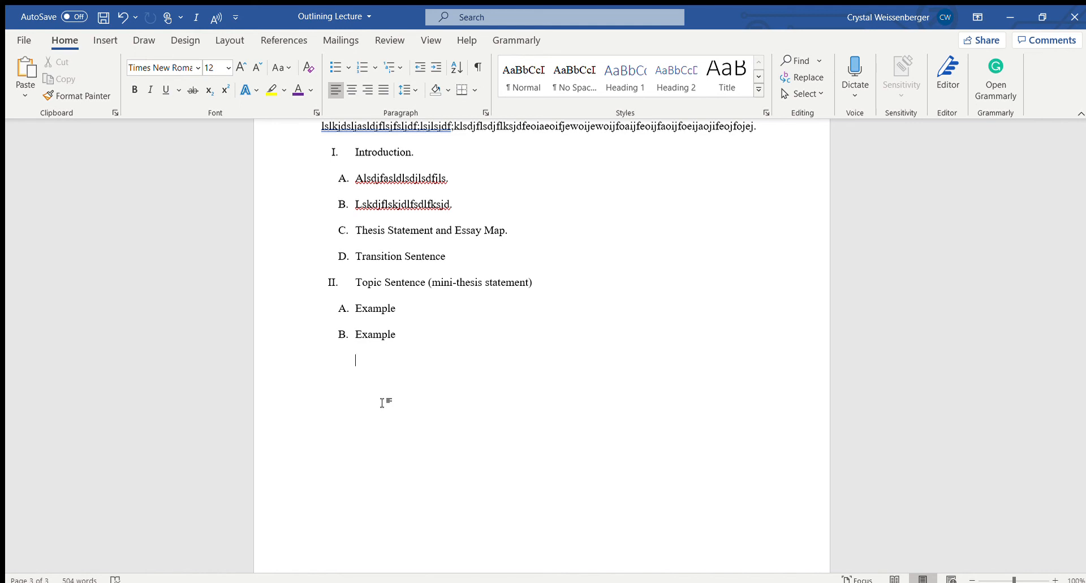
Continue the lettered list below the second Example item with item C reading "Analyze – Relate back to thesis statement"
key("ctrl+z")
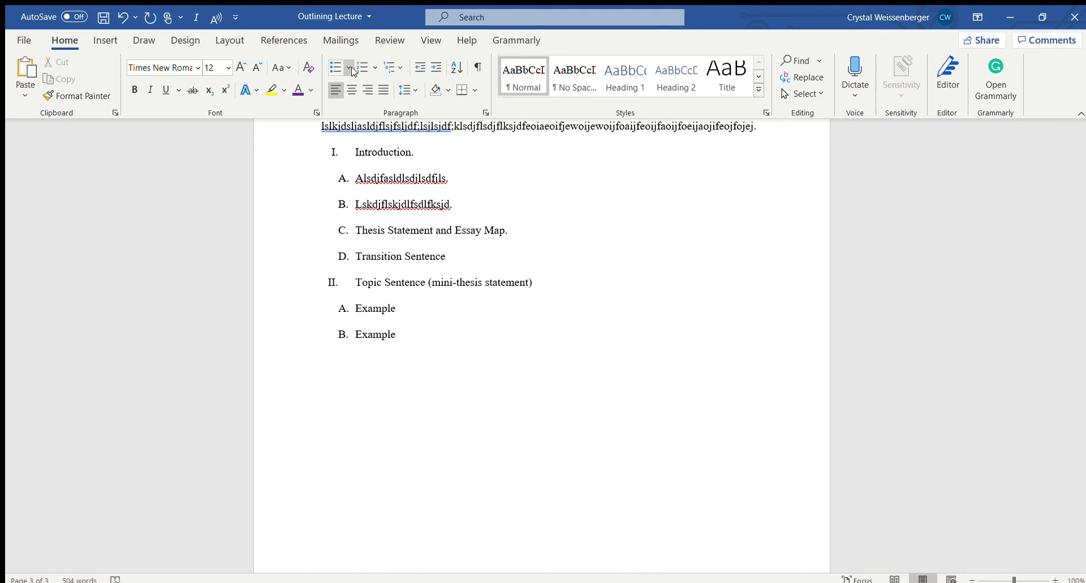
left_click(372, 64)
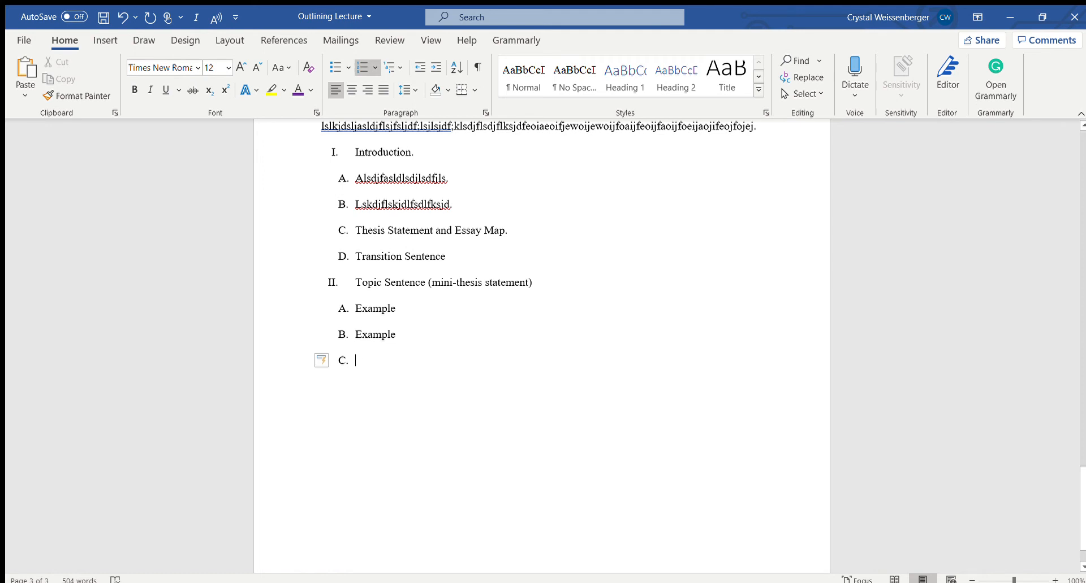
type("Analy")
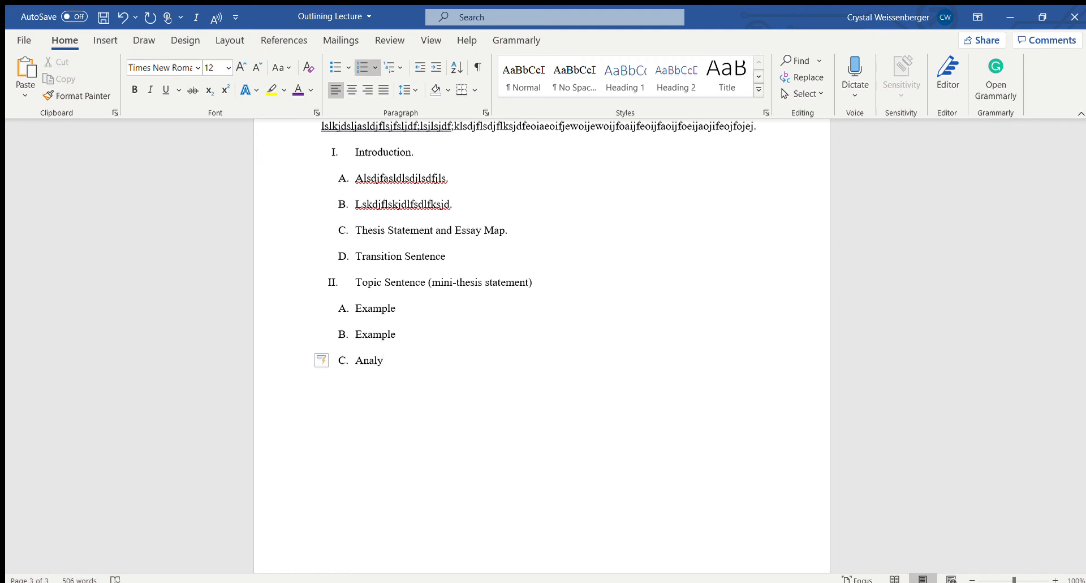
type("ze-")
key("BackSpace")
type("-")
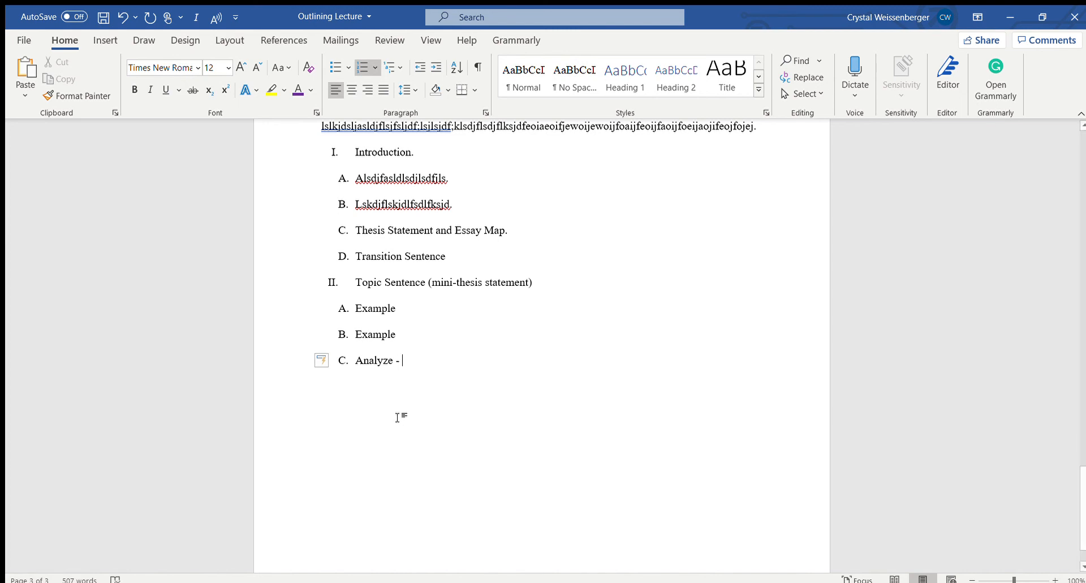
type(" Relate back ")
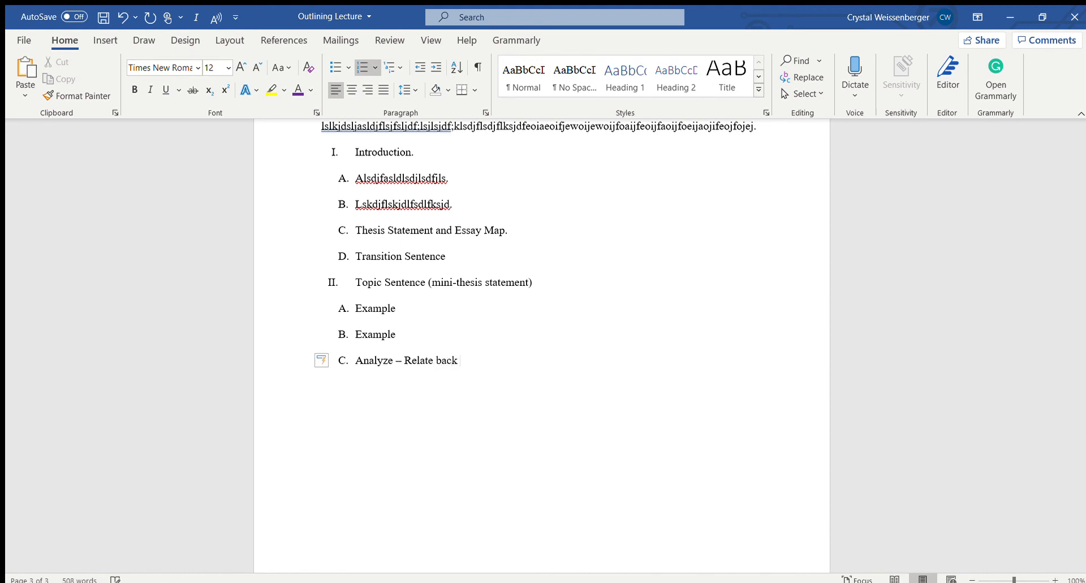
type("to thesis statement")
Add lettered items D "Conclusion Statement" and E "Transition Statement" below the Analyze item
key("Return")
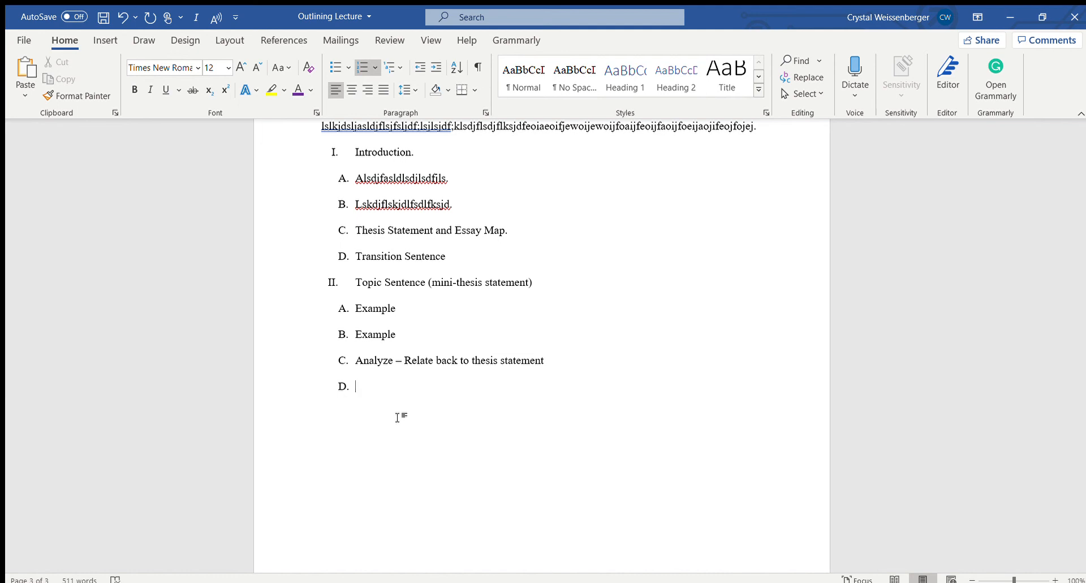
type("Conclusion Statement")
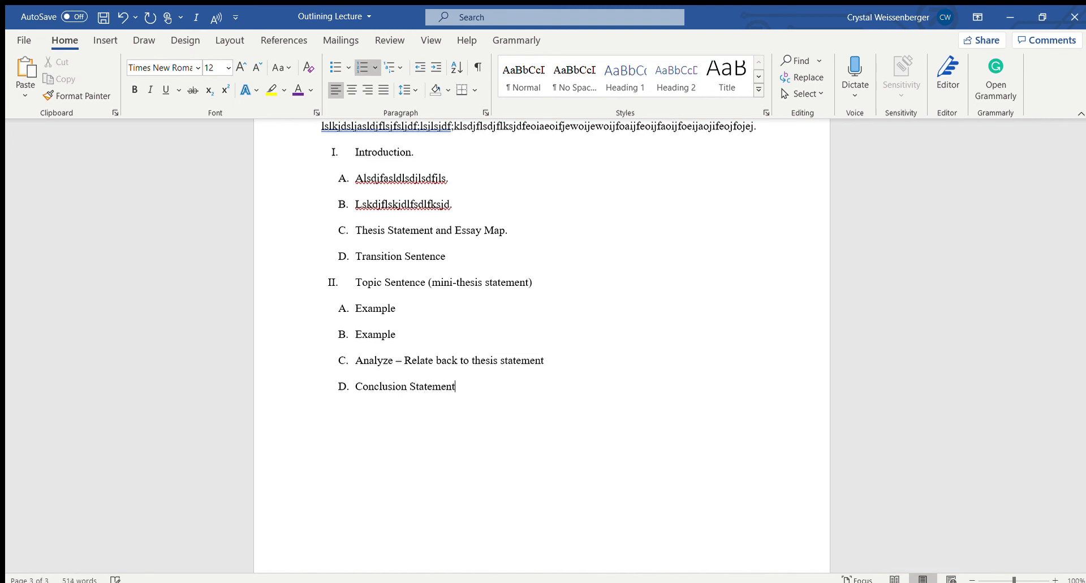
key("Return")
type("Transition Statement")
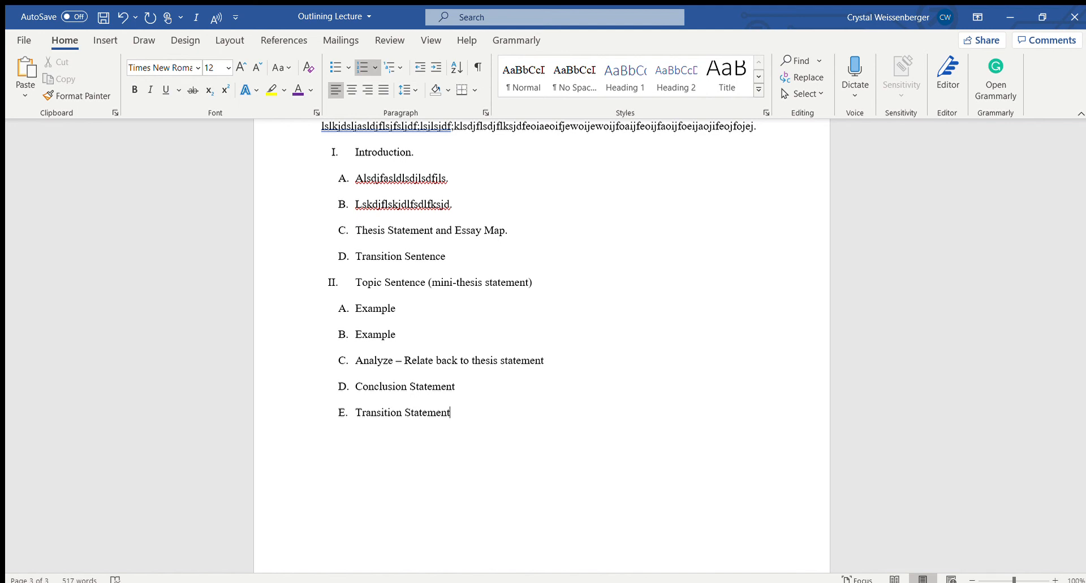
End the lettered list after the Transition Statement item with an unnumbered line at the margin
key("Return")
key("BackSpace")
key("BackSpace")
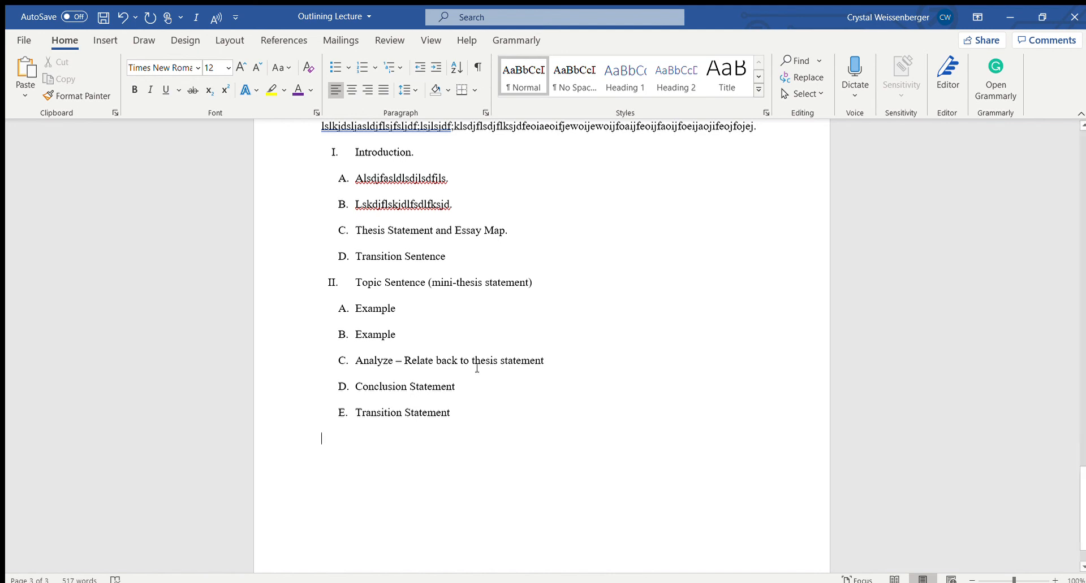
Delete lettered item B "Example" from beneath the Topic Sentence entry
left_click(377, 322)
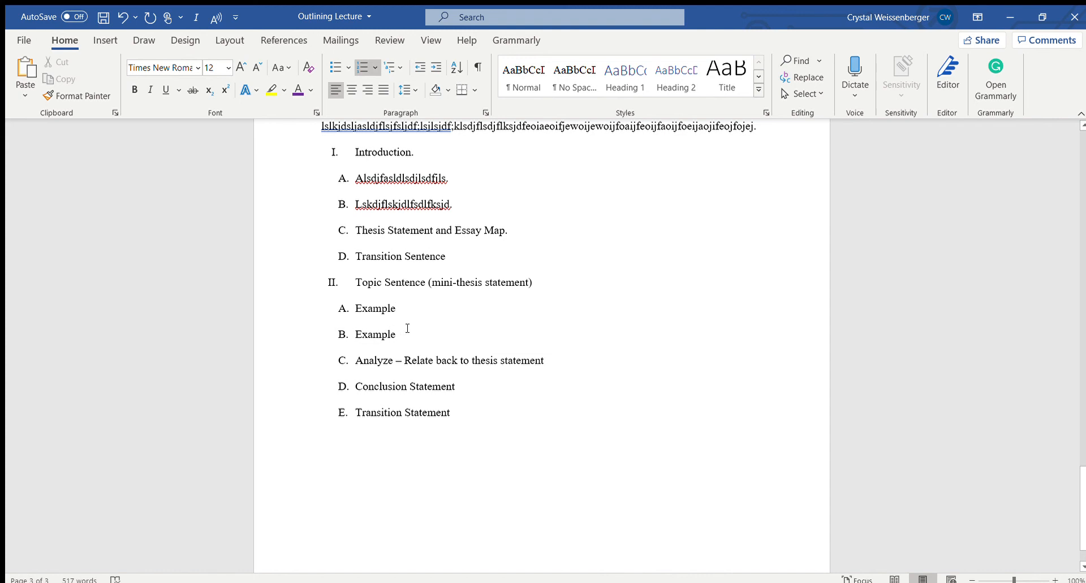
left_click_drag(389, 334, 339, 344)
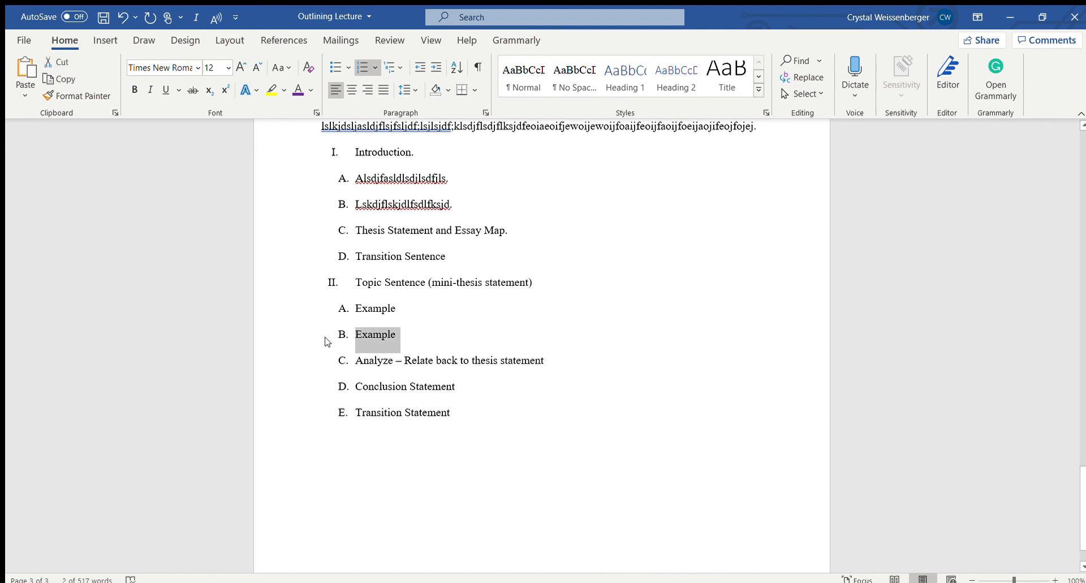
key("Delete")
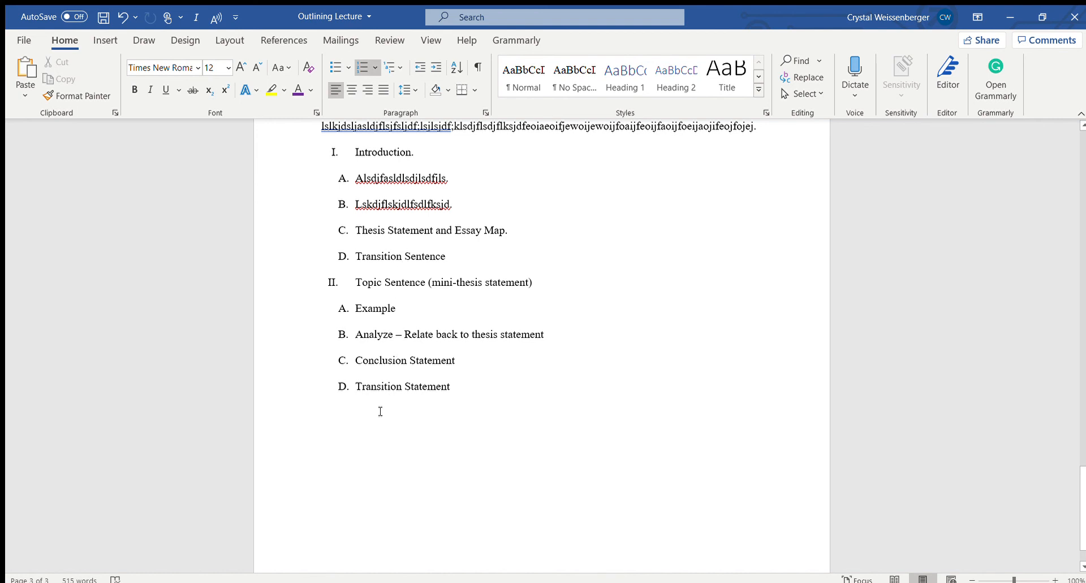
Continue the Roman numerals below the Transition Statement item with item III and enter random placeholder letters as its text
left_click(343, 414)
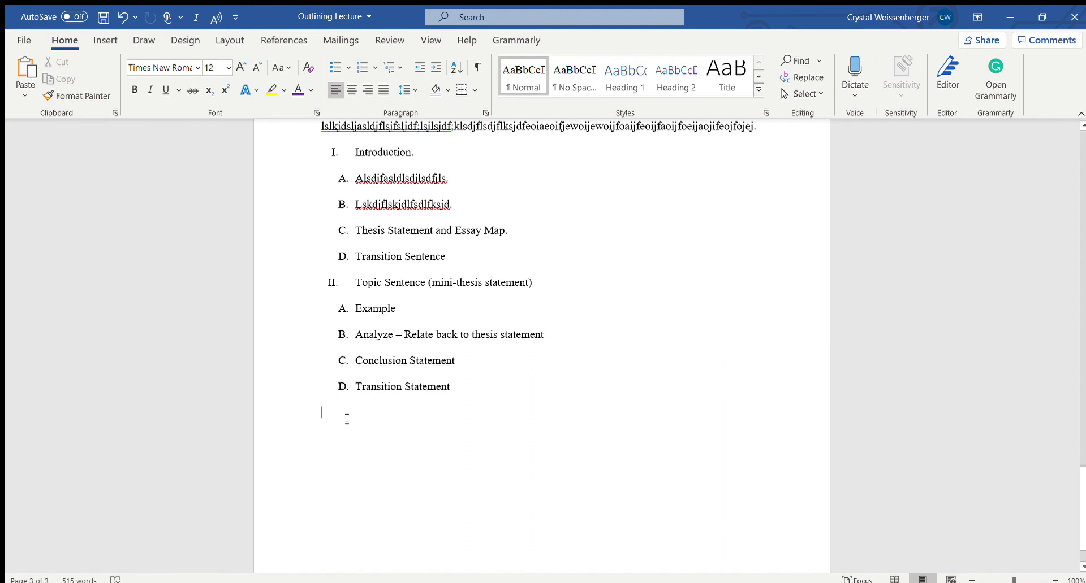
left_click(368, 65)
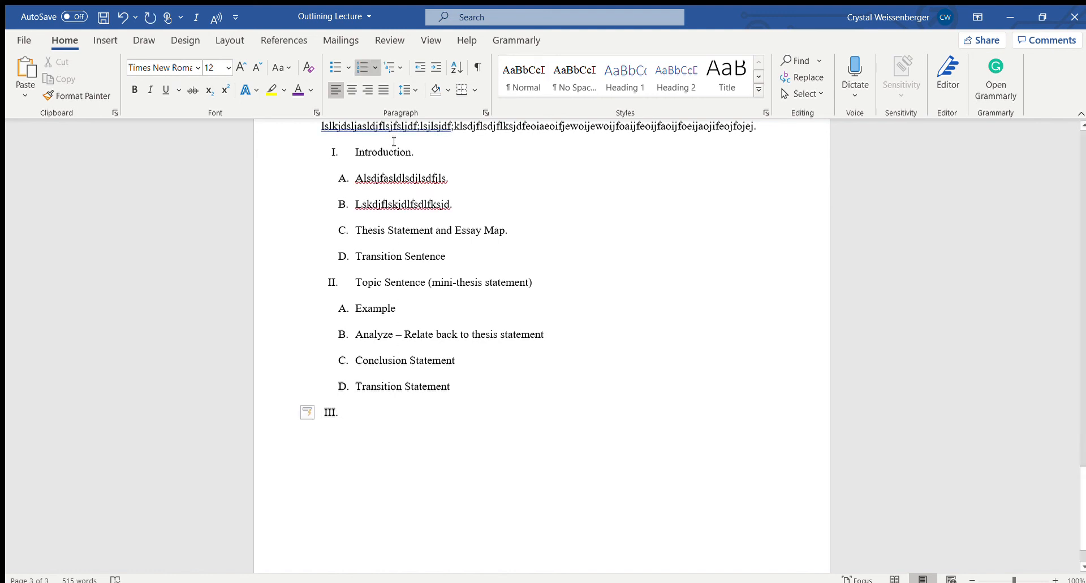
left_click(372, 65)
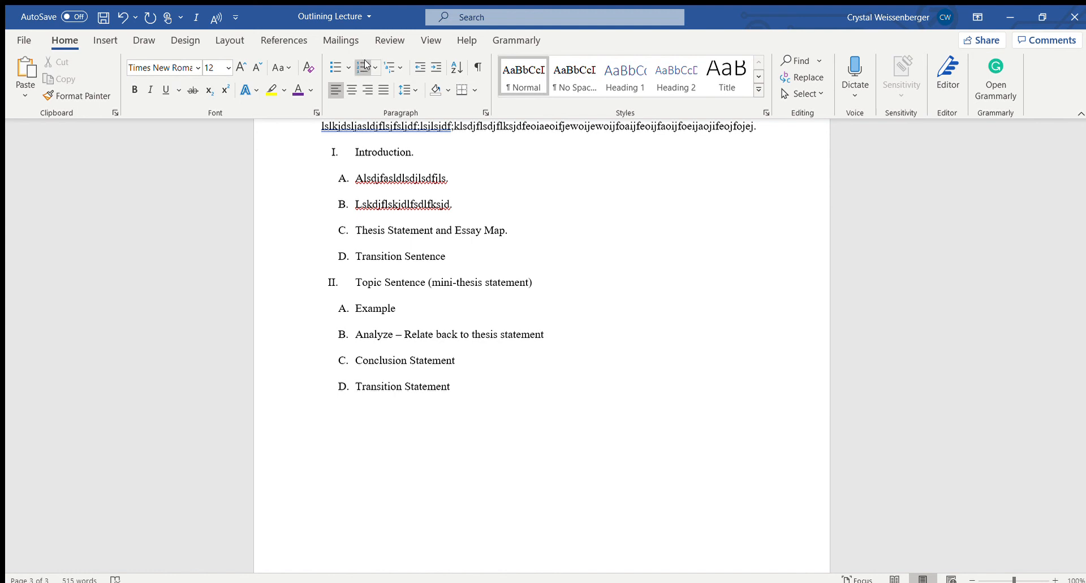
left_click(371, 67)
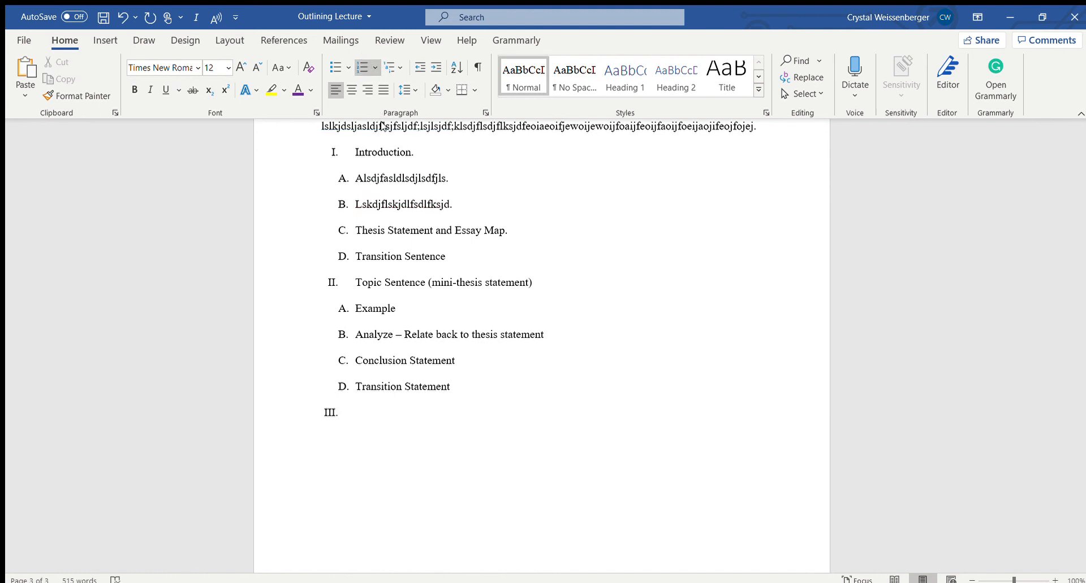
key("ctrl+z")
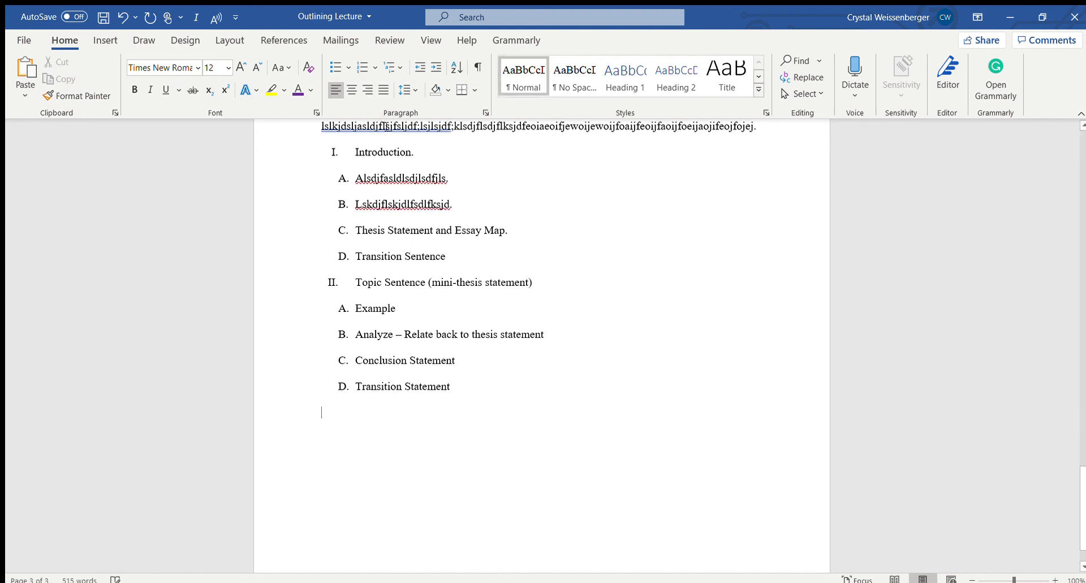
left_click(365, 74)
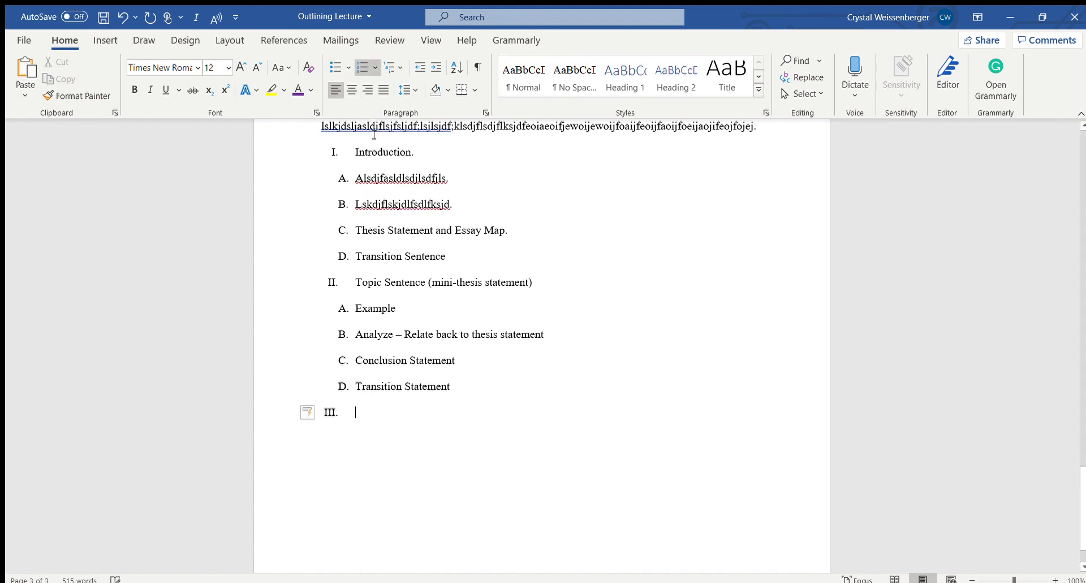
type("hihkhlkhkkj")
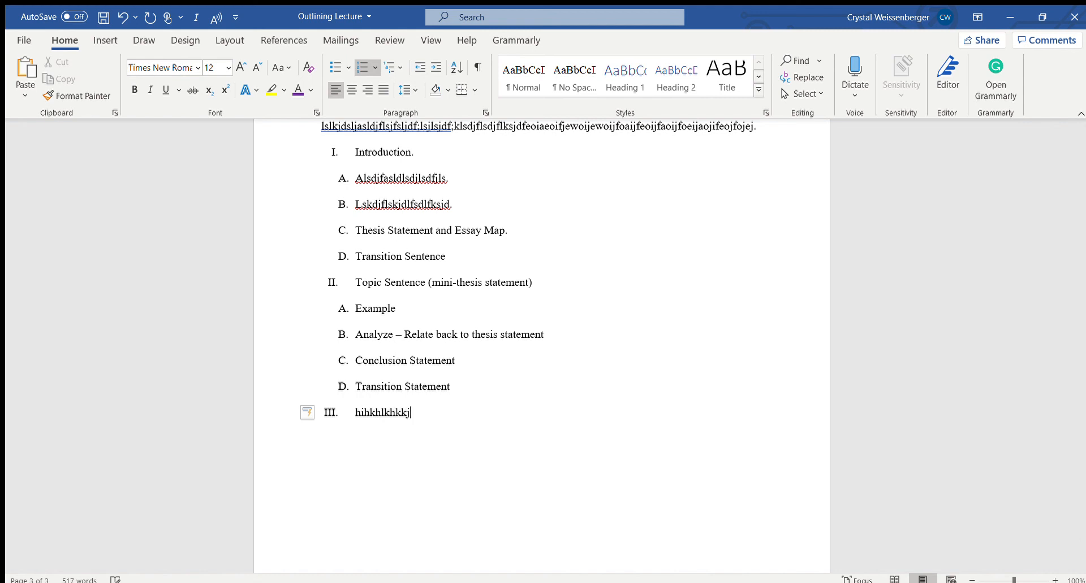
Add Roman numeral item IV with random placeholder letters and item V with the text "Conclusion."
key("Return")
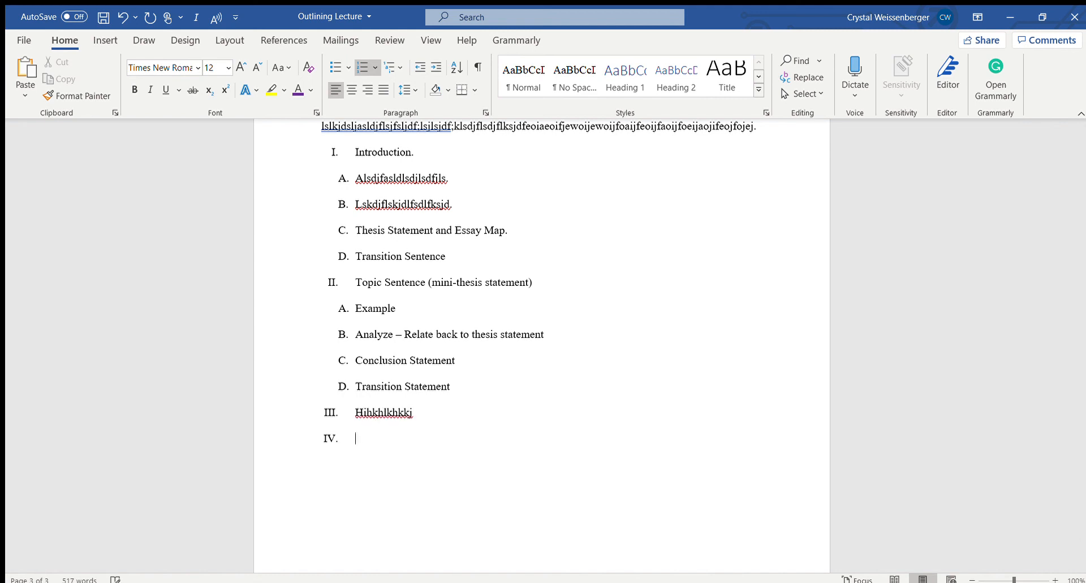
type("ijihkhlkh")
key("Return")
type("Cons")
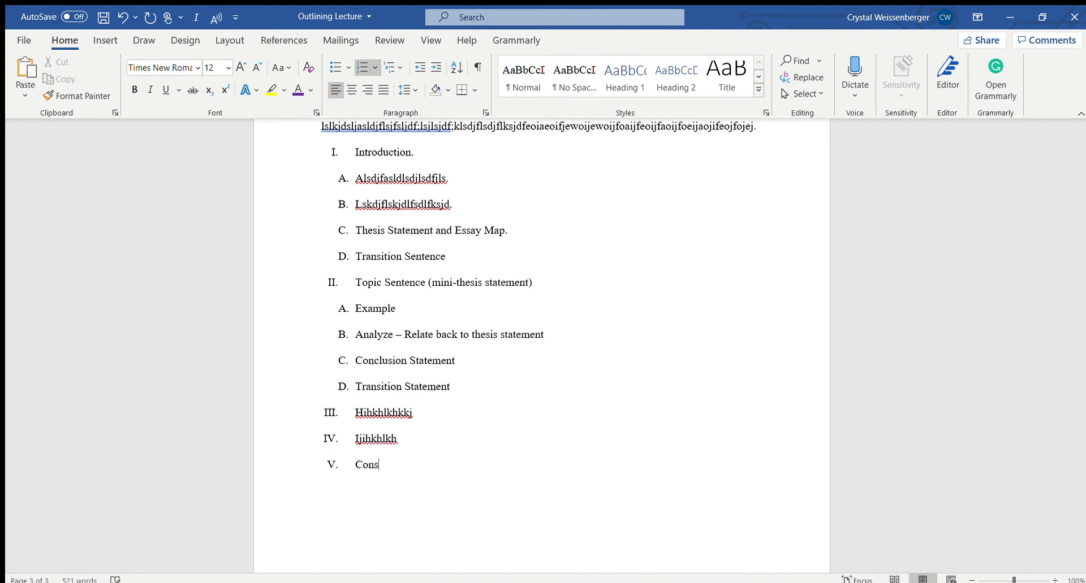
key("BackSpace")
type("clusion.")
End the Roman numerals after the Conclusion entry and start lettered item A beneath it
key("Return")
key("BackSpace")
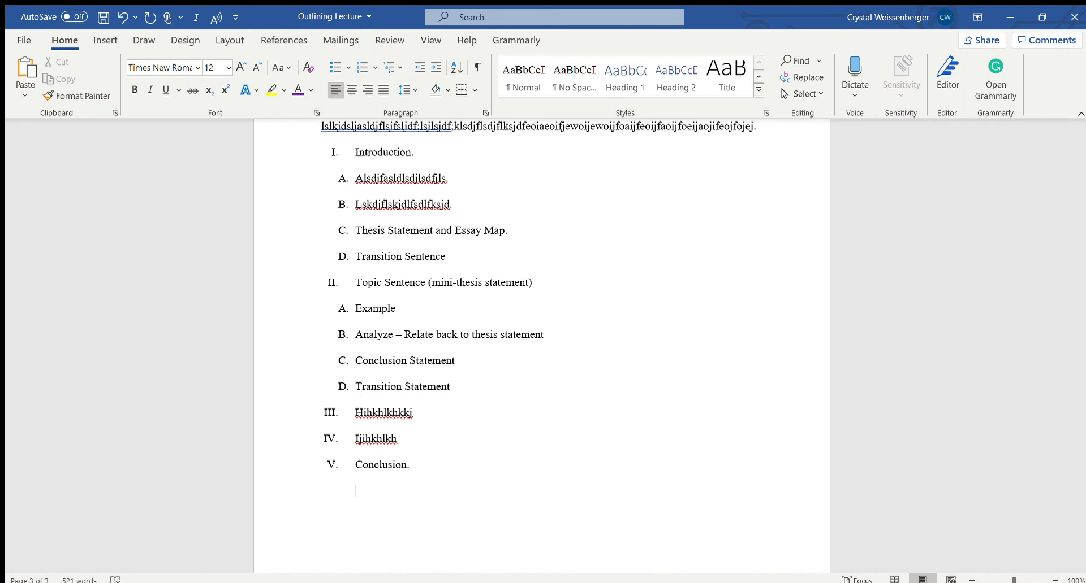
key("BackSpace")
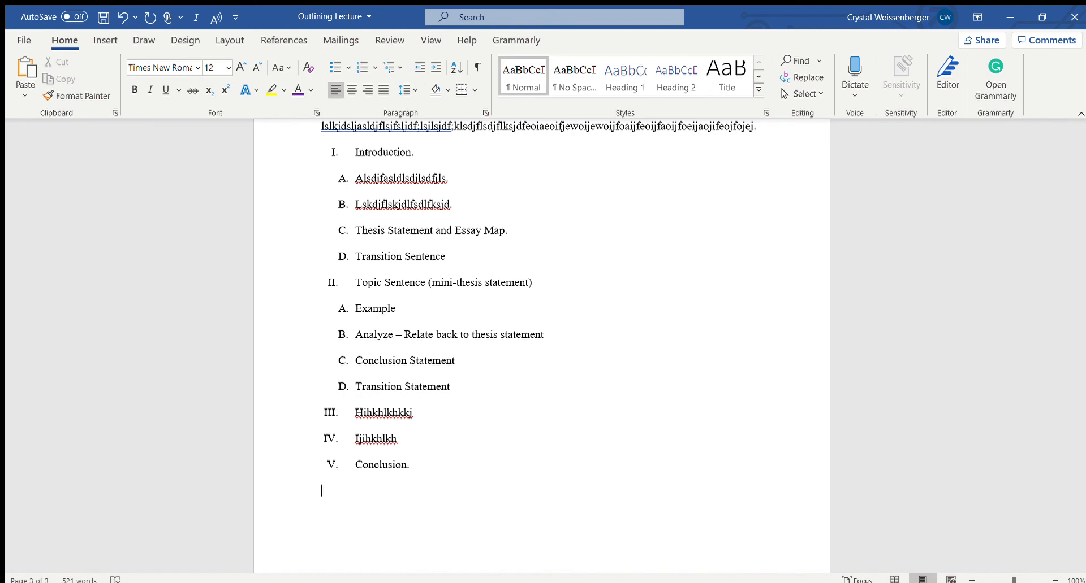
left_click(373, 66)
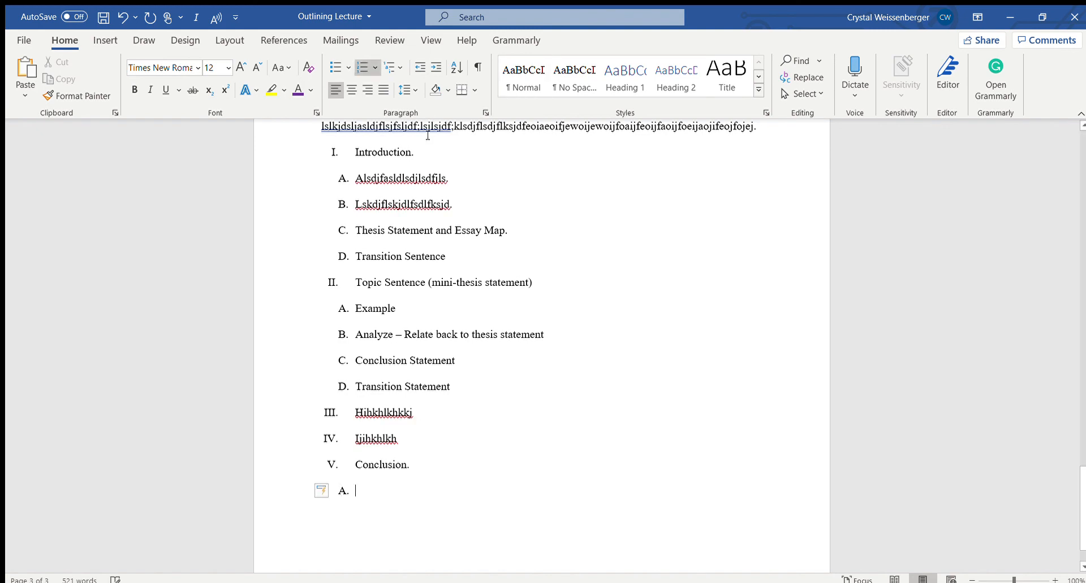
scroll(479, 338, "up", 5)
scroll(480, 333, "down", 4)
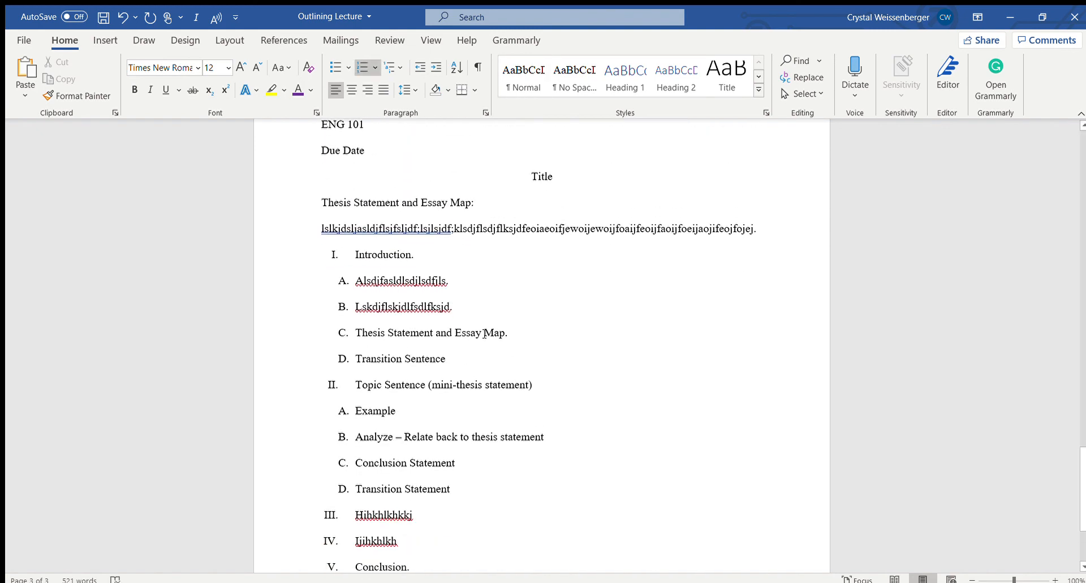
scroll(413, 234, "down", 1)
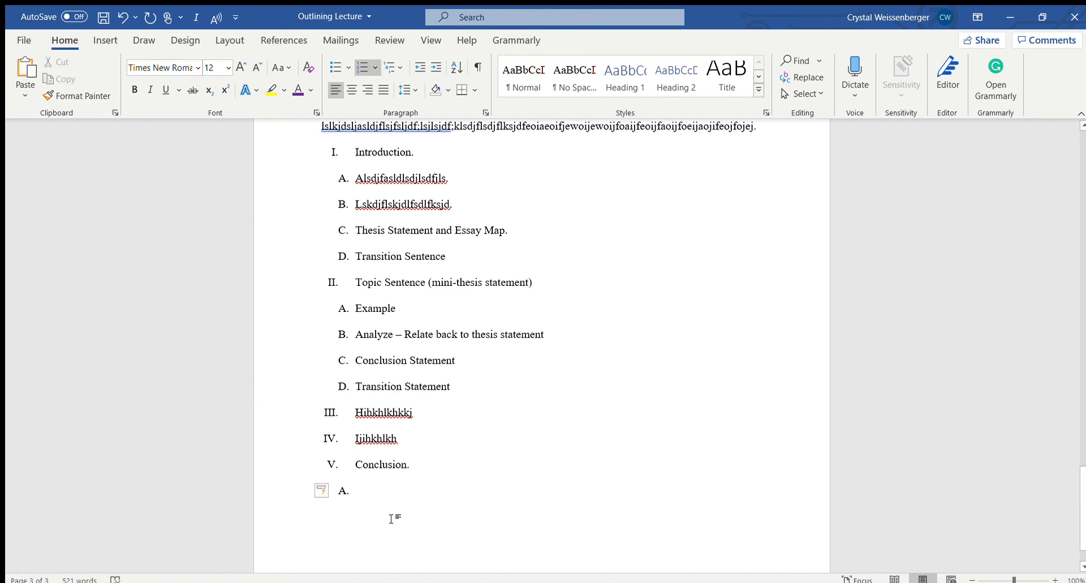
scroll(395, 507, "down", 1)
scroll(418, 435, "up", 2)
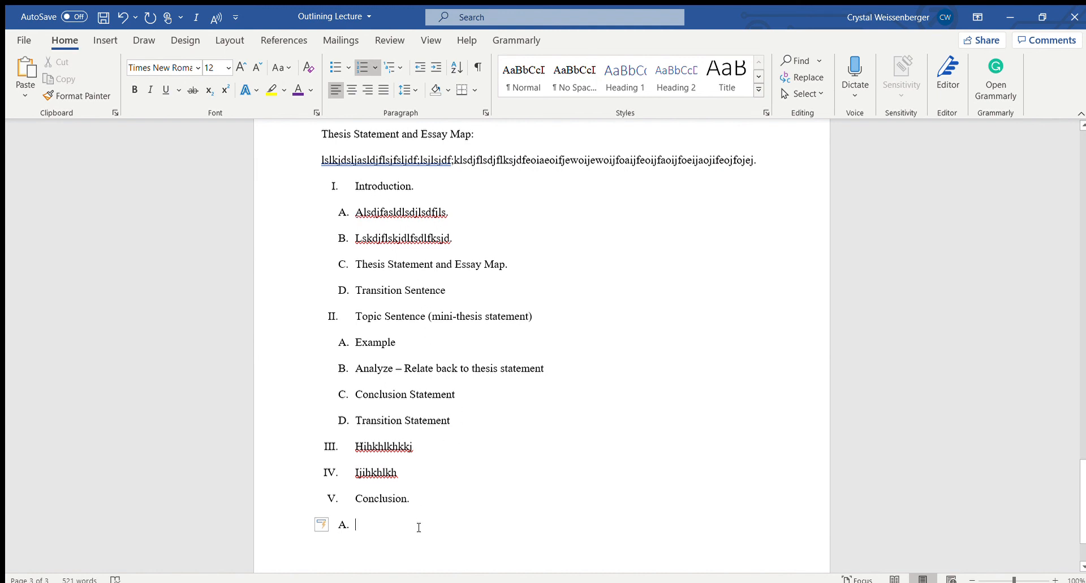
scroll(444, 497, "down", 1)
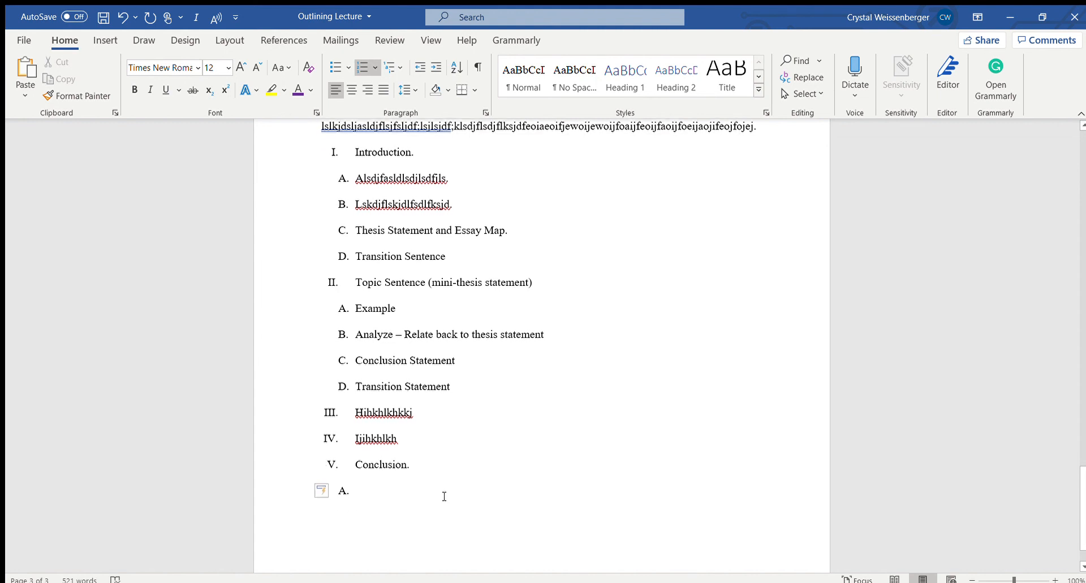
scroll(443, 496, "down", 1)
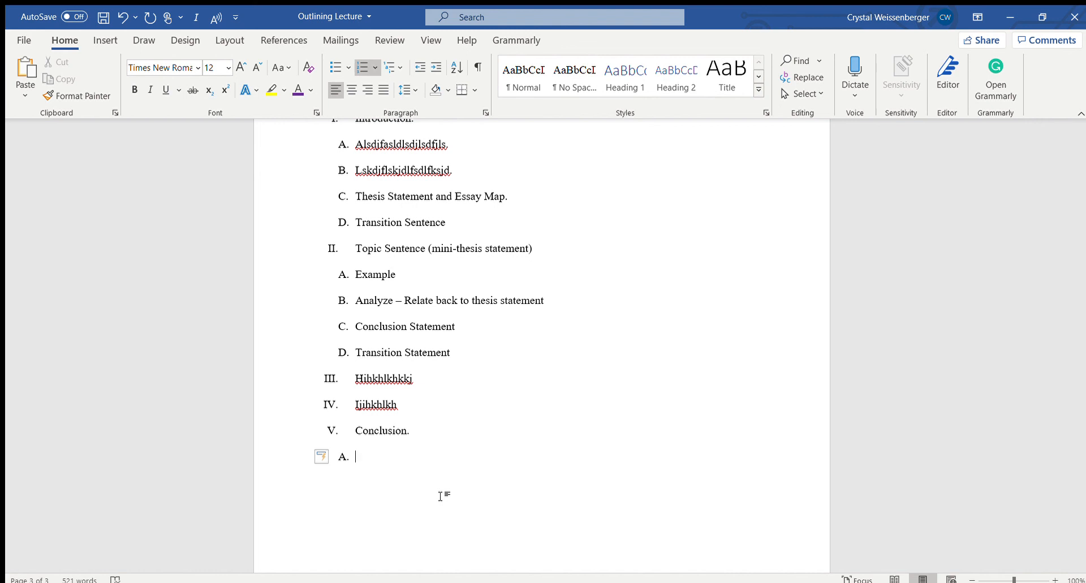
Enter "Relate EM item #1 to thesis and summarize." as lettered item A beneath the Conclusion entry
type("rd")
key("BackSpace")
key("BackSpace")
type("Relate e")
key("BackSpace")
type("E")
key("BackSpace")
type("EM item #1 to thesis")
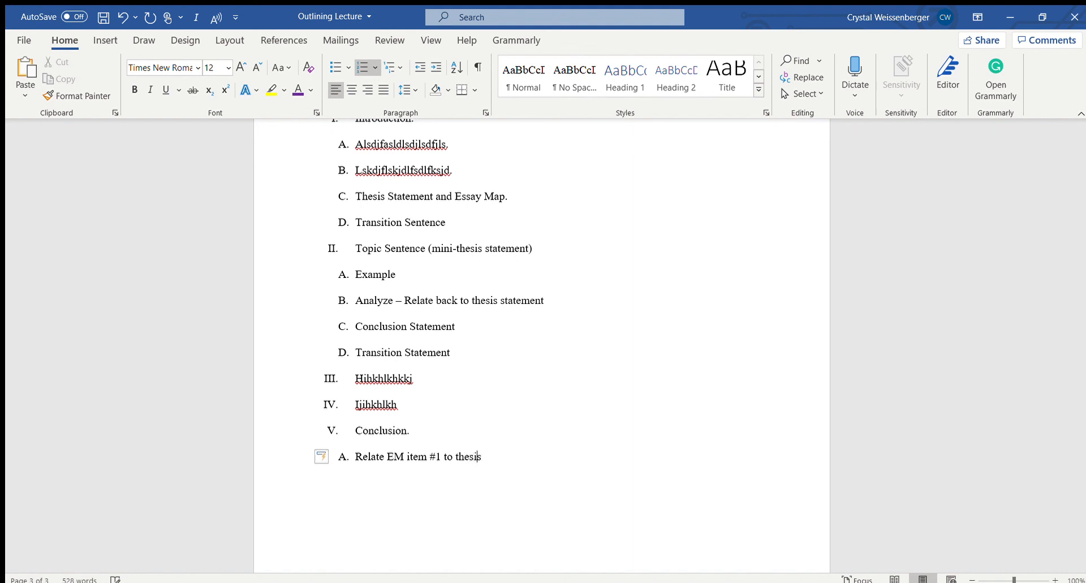
type(" and summarize.")
Add lettered item B beneath the Conclusion entry with the text "Same, but with EM item #2."
key("Return")
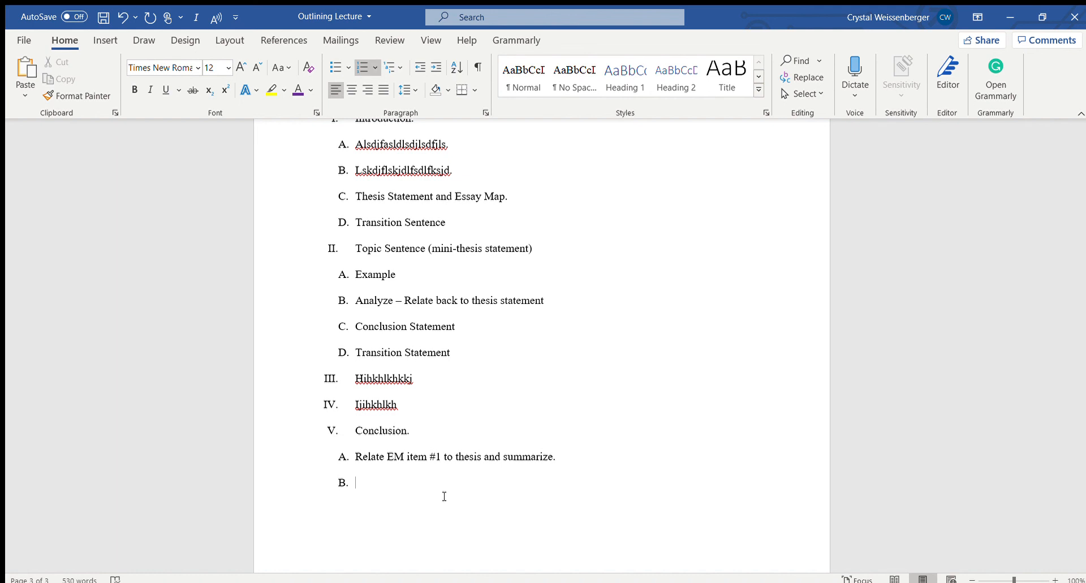
type("Same, but with EM item #2.")
Add lettered item C beneath the Conclusion entry with the text "Same, but with EM item #3."
key("Return")
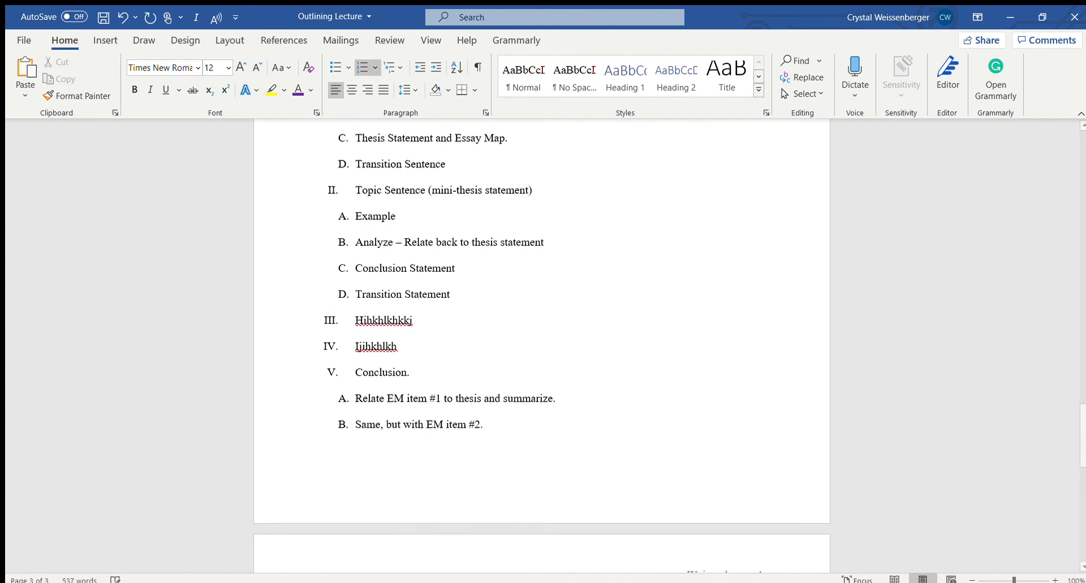
type("Same")
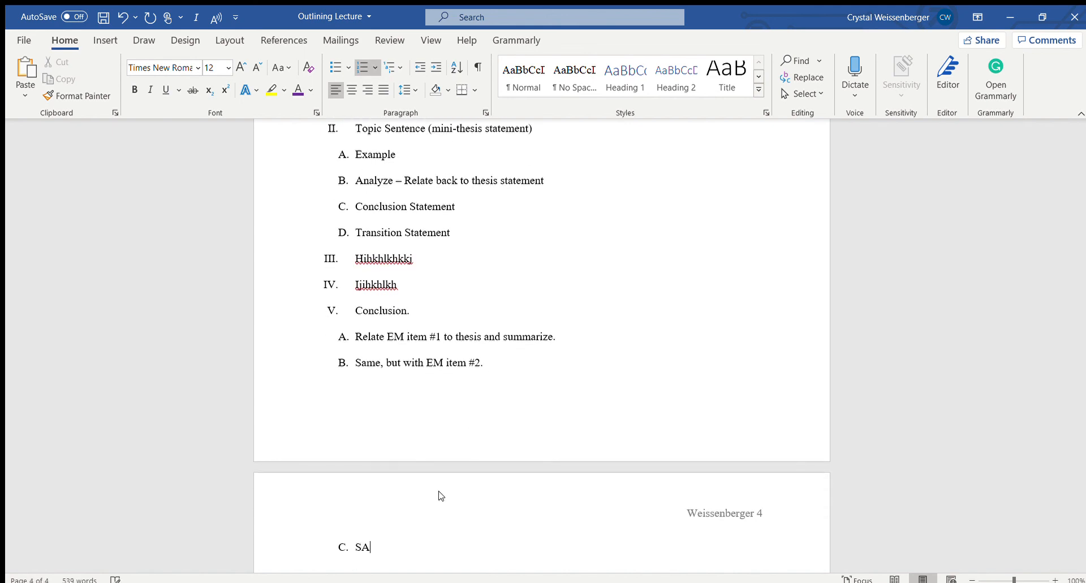
key("BackSpace")
key("BackSpace")
key("BackSpace")
type("ame ")
type(" but with EM item #3.")
Add lettered item D to the Conclusion section reading "Eureka – what did you learn/discover from writing this paper."
key("Return")
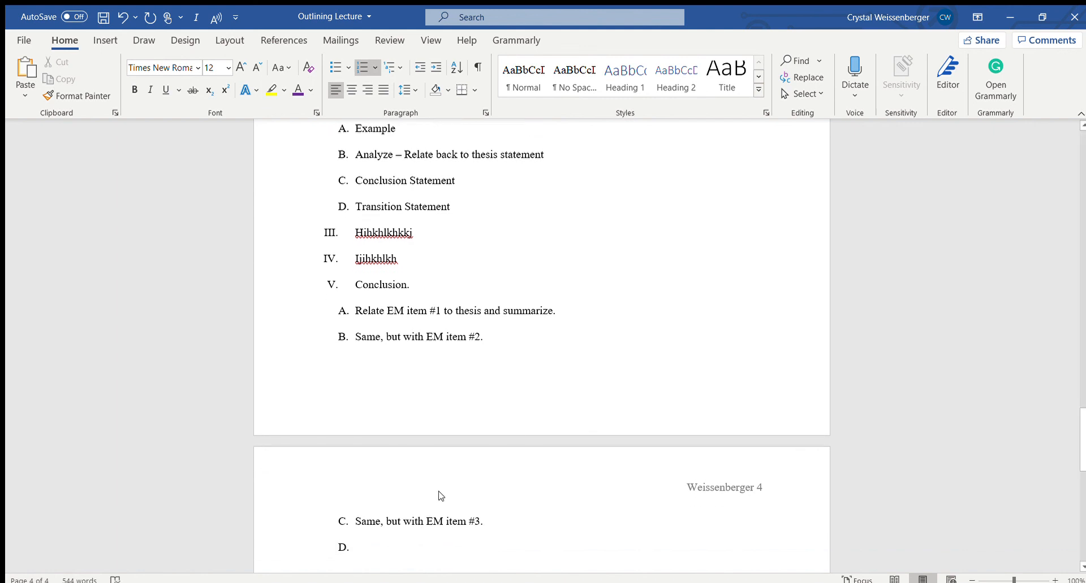
type("Eureka")
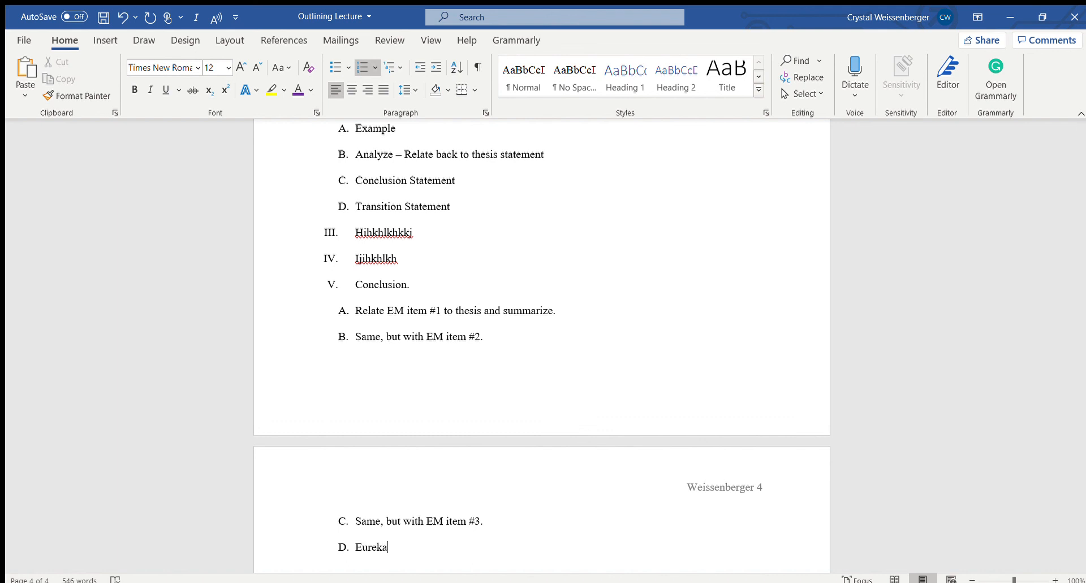
type(" - what did you learn/discover fr")
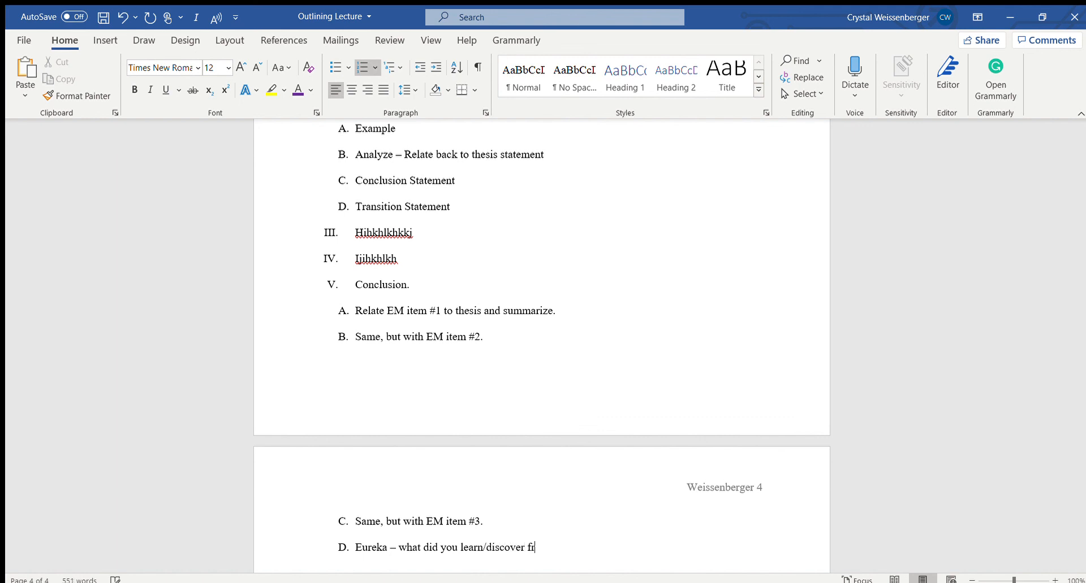
type("om writing ths")
key("BackSpace")
type("is paper.")
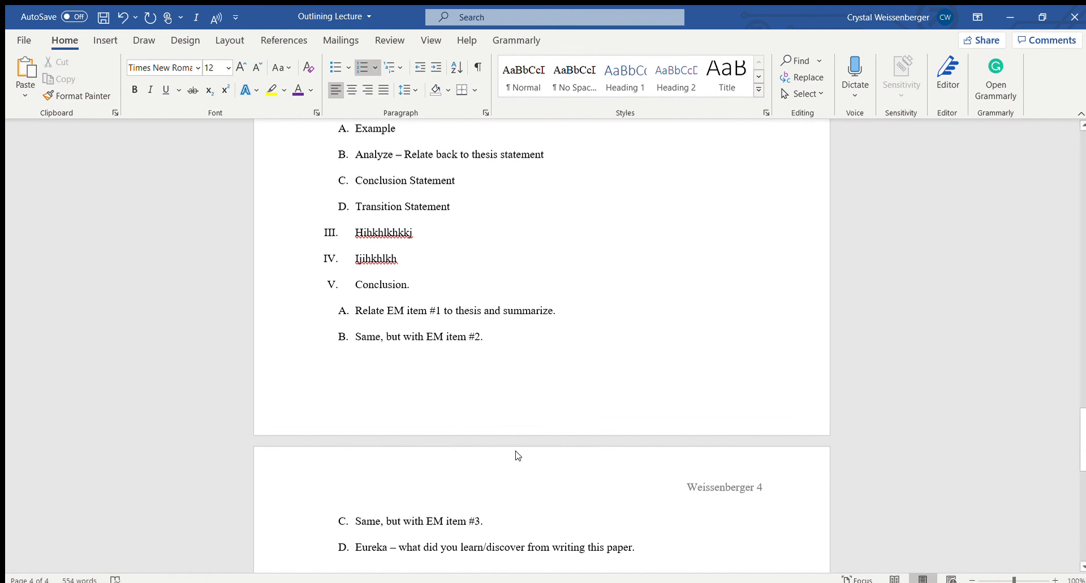
scroll(587, 440, "up", 4)
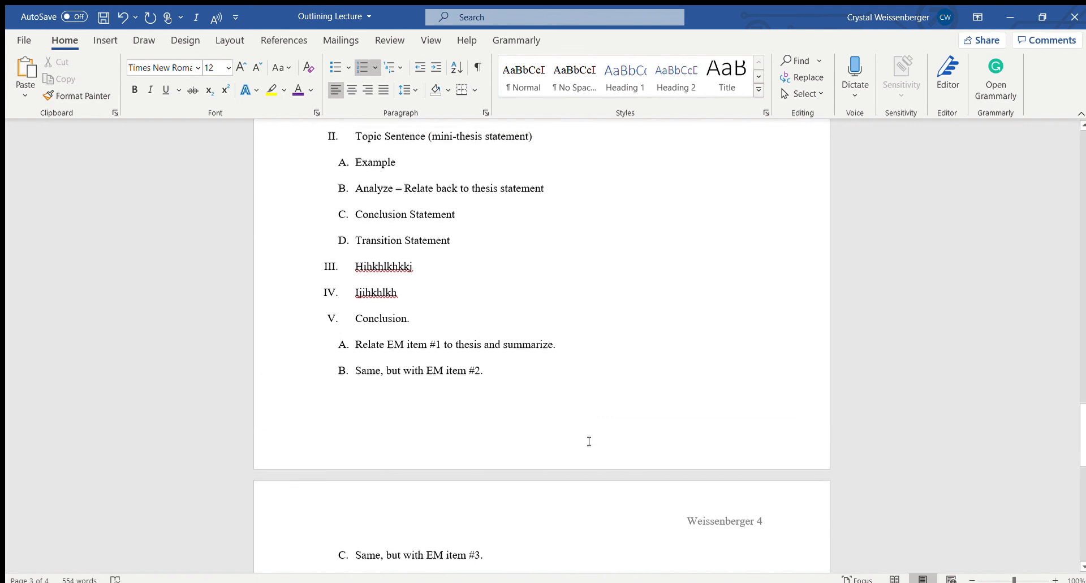
scroll(589, 439, "up", 1)
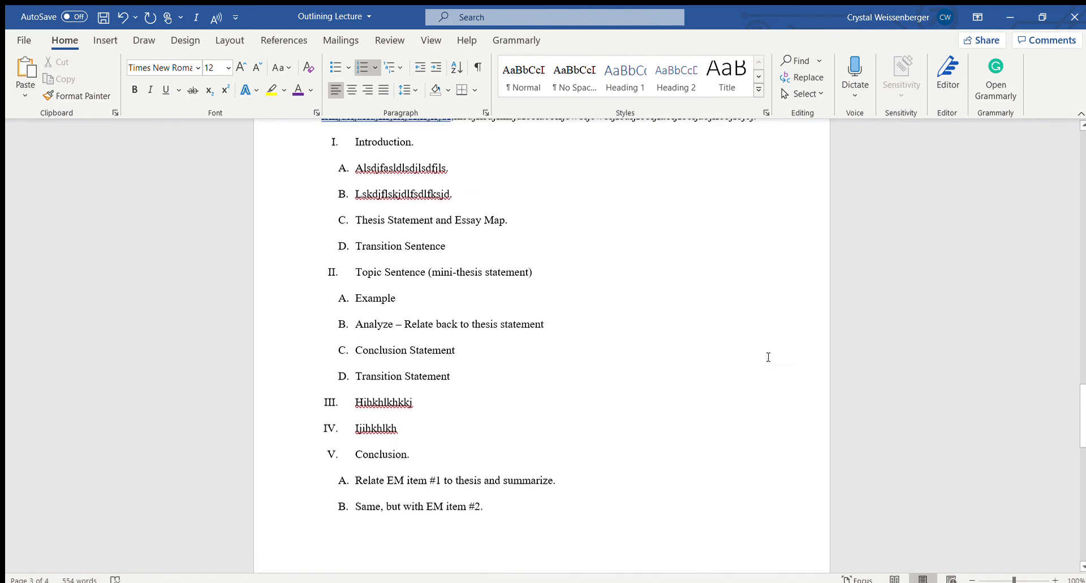